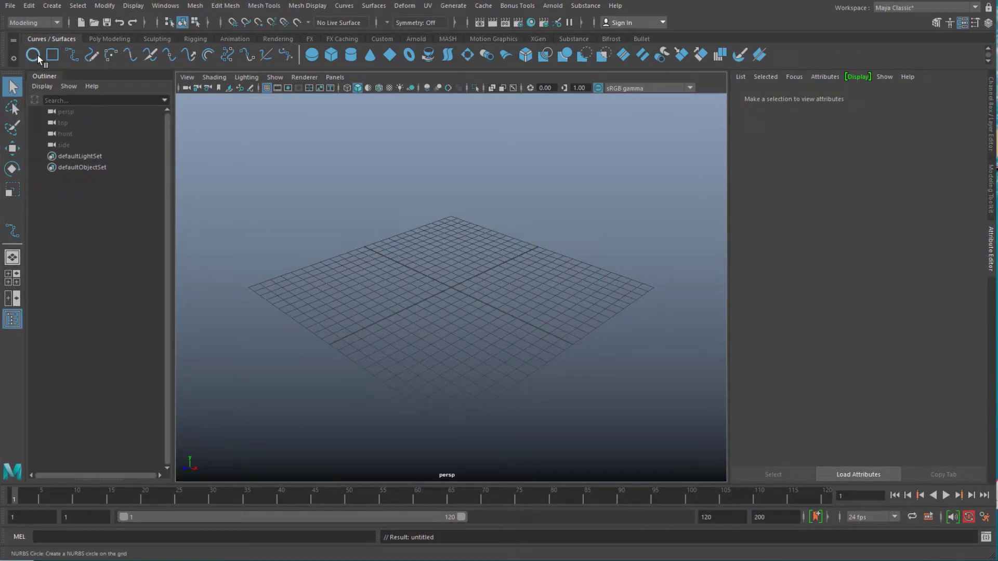
Step: Create nurbsCircle1, an 8-span NURBS circle at the grid origin, from the Curves / Surfaces shelf
click(110, 39)
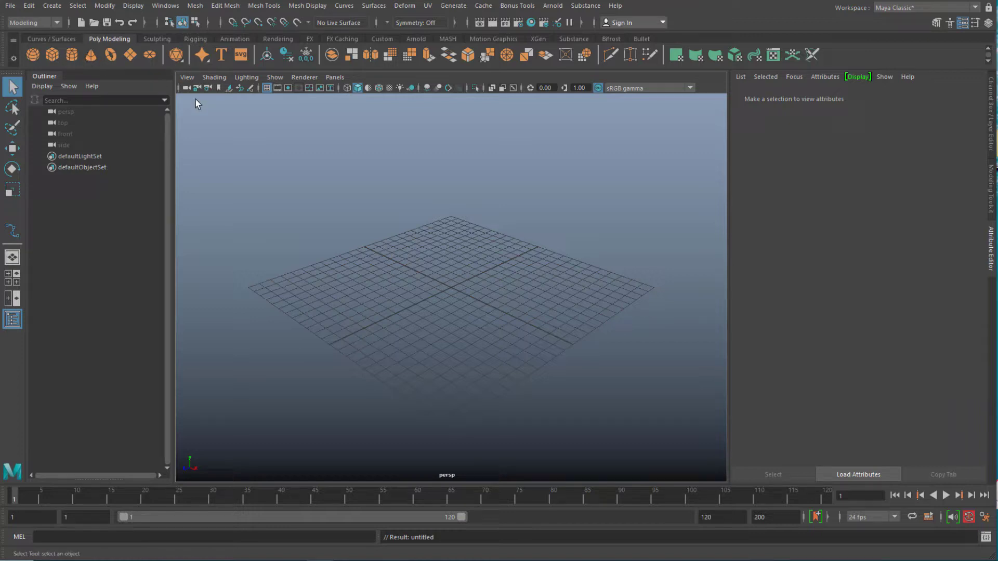
click(61, 40)
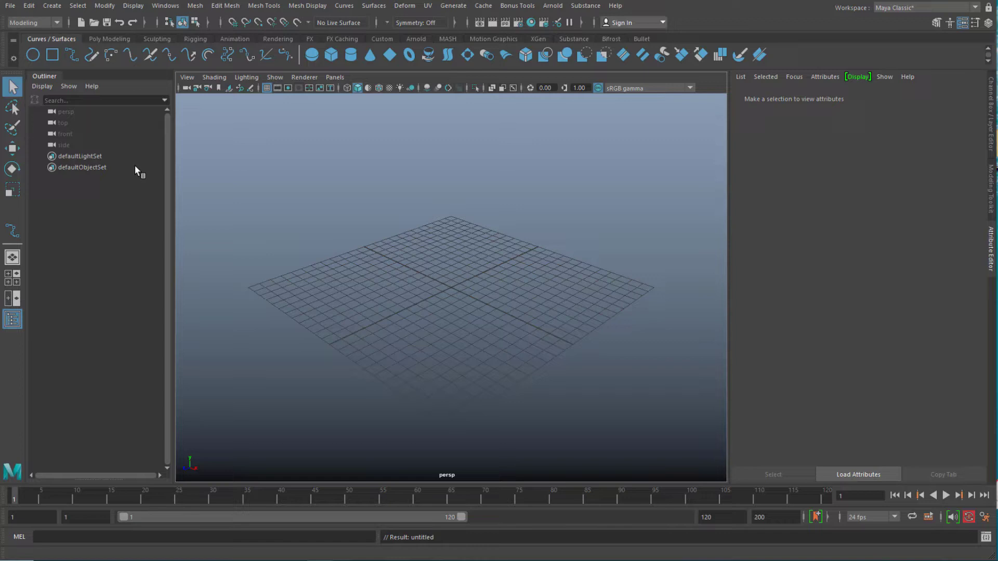
click(33, 54)
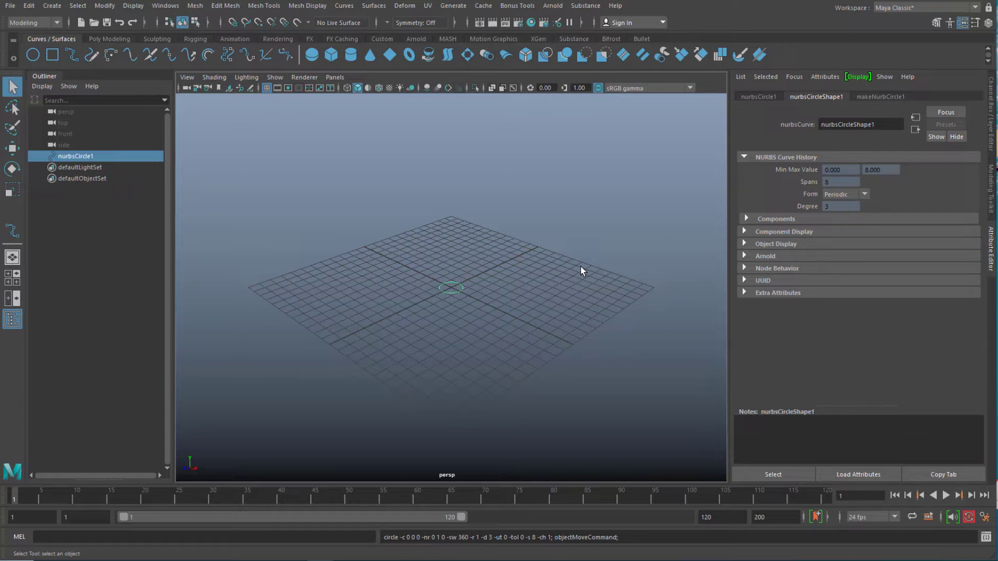
Step: Maximize the top view and zoom in closely on nurbsCircle1
key(space)
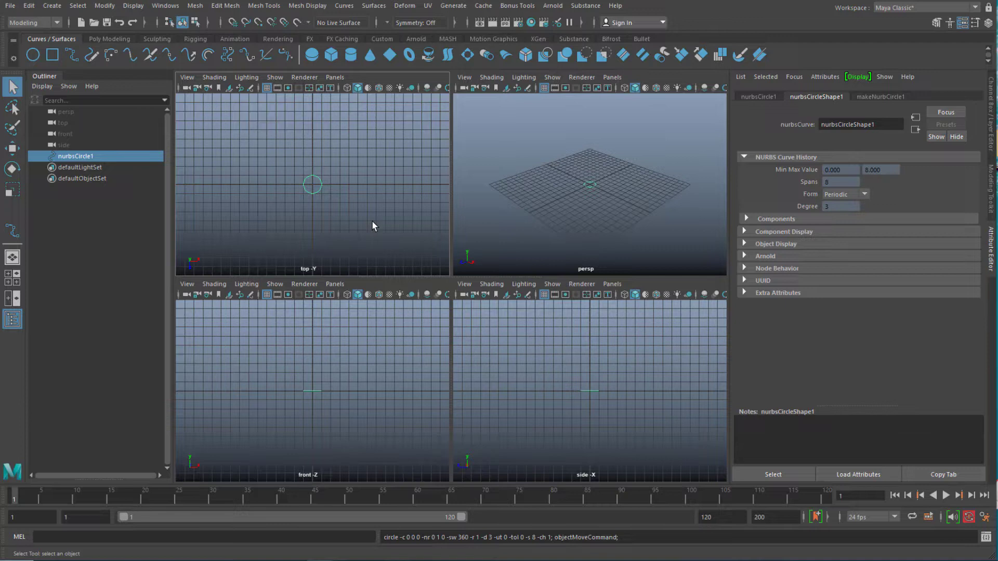
key(space)
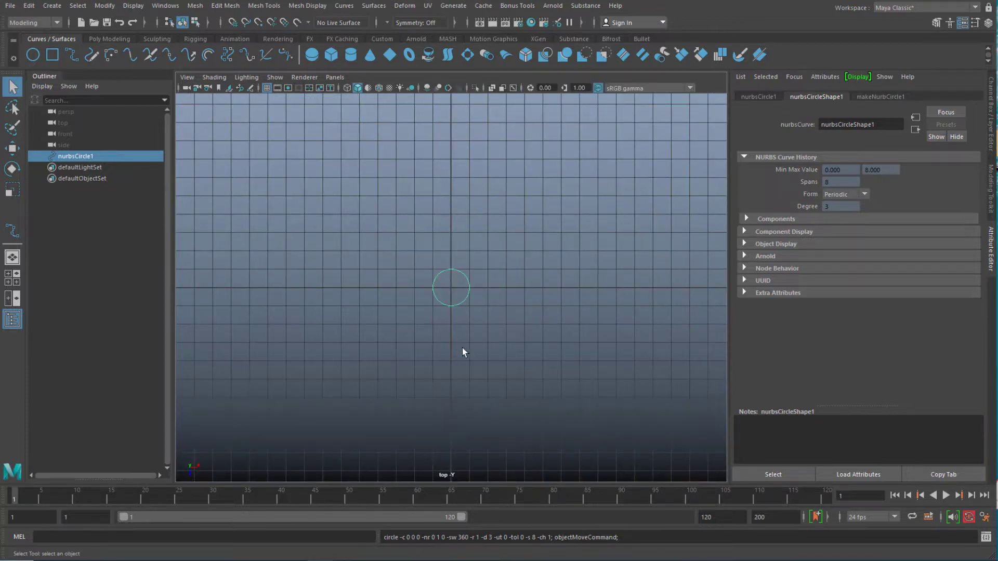
alt+right_drag(382, 360, 621, 374)
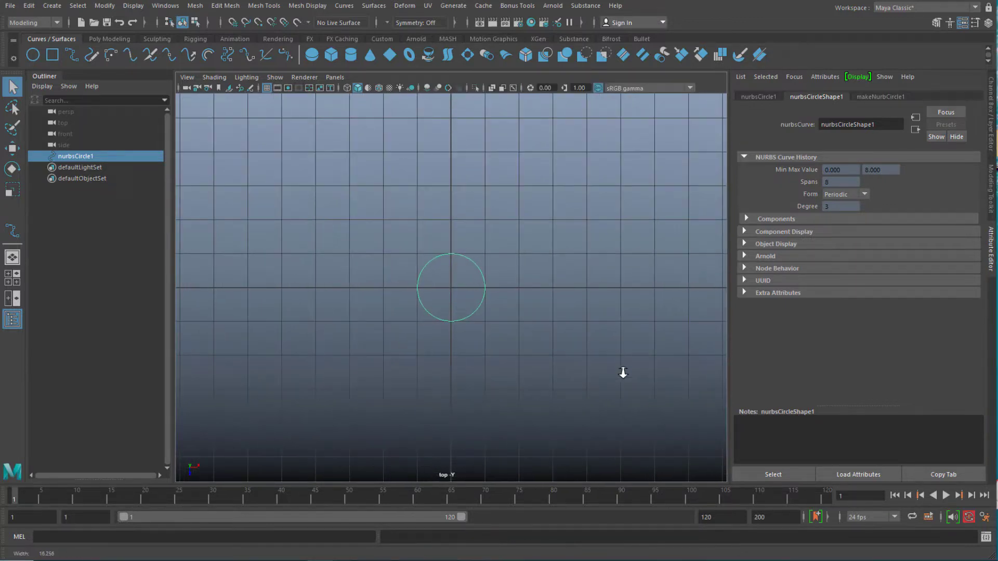
alt+middle_drag(543, 379, 543, 359)
alt+right_drag(544, 359, 522, 385)
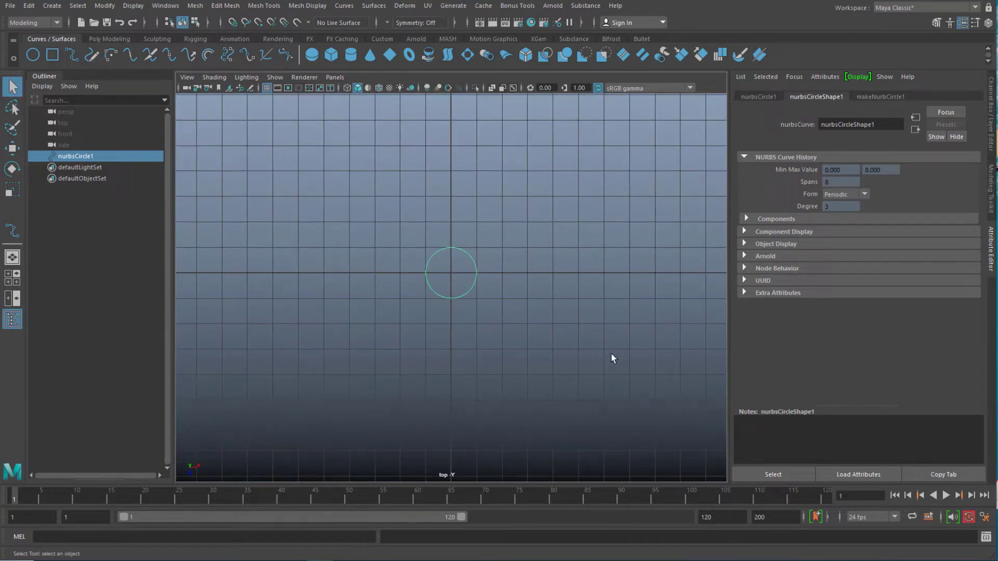
Step: Change nurbsCircle1's sections from 8 to 12 and scale it up about 2.3 times
click(887, 97)
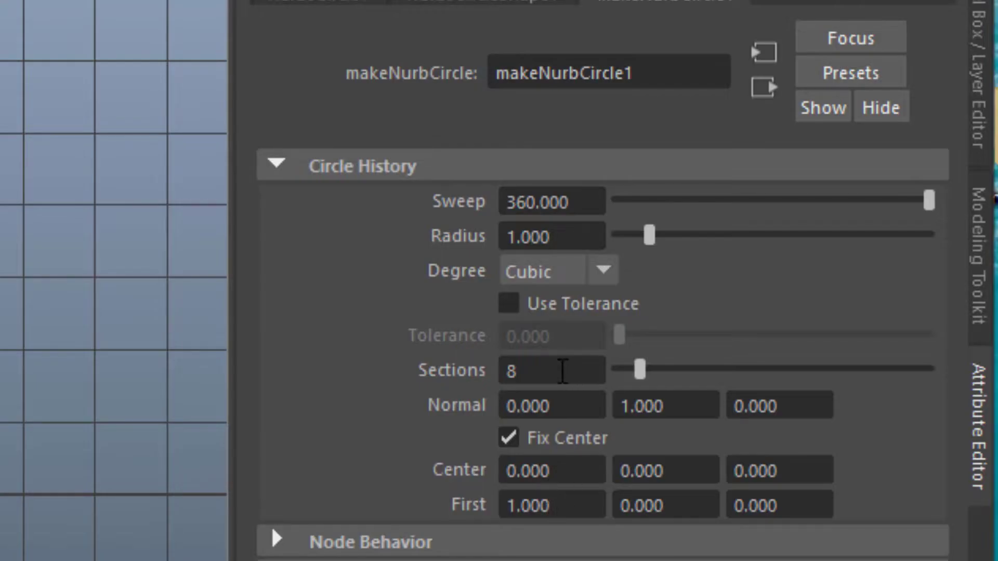
click(833, 230)
double_click(530, 374)
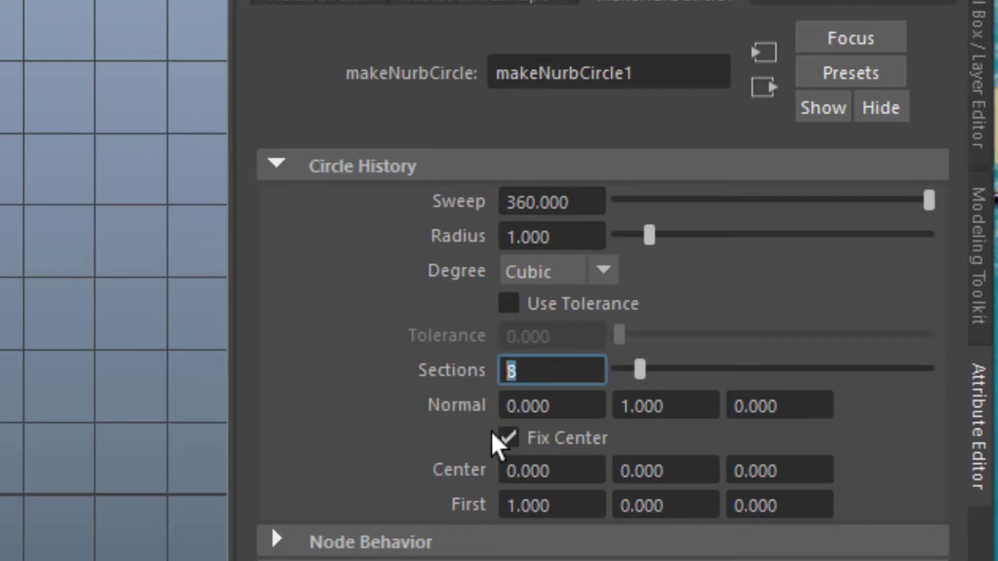
text(12)
key(Return)
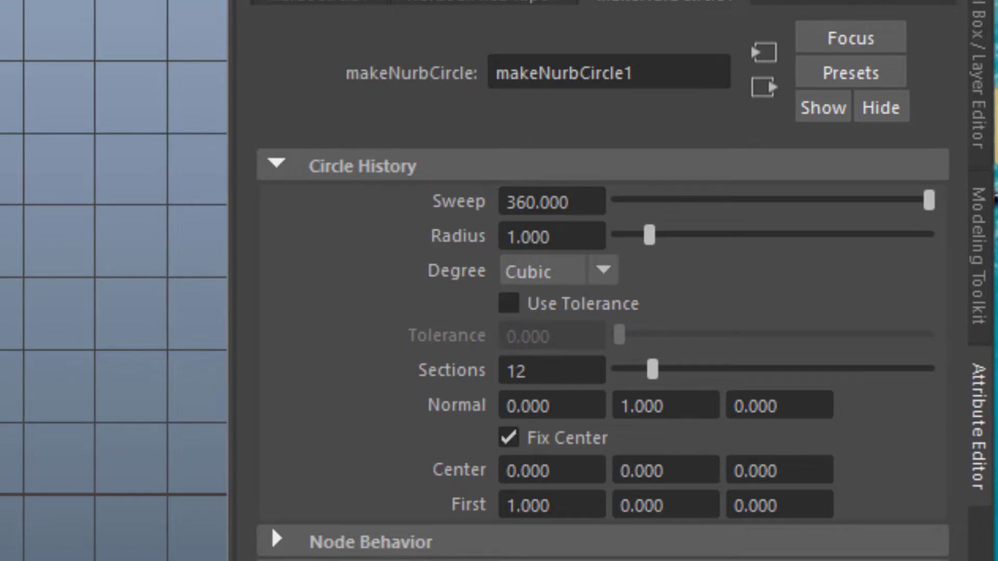
key(r)
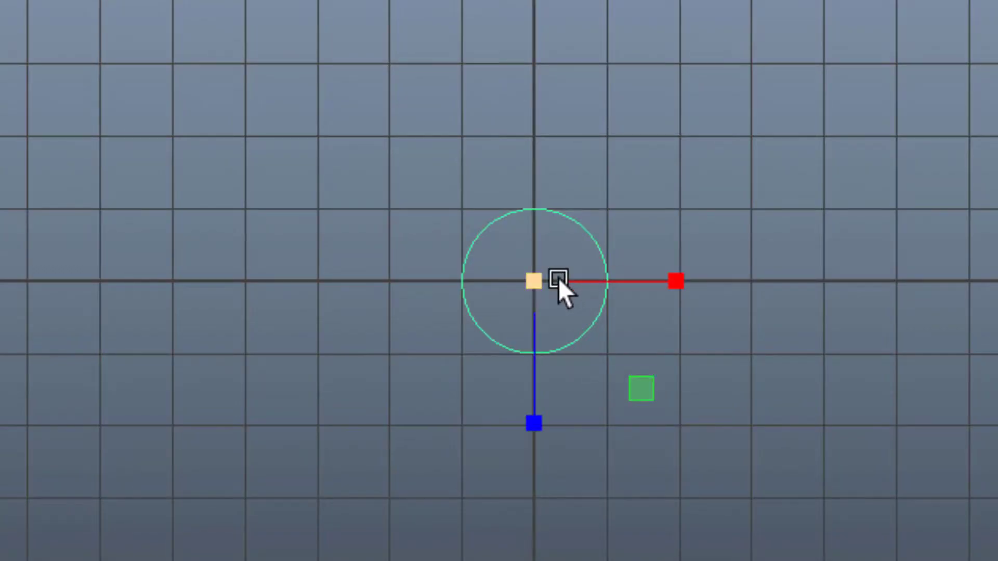
drag(556, 281, 736, 325)
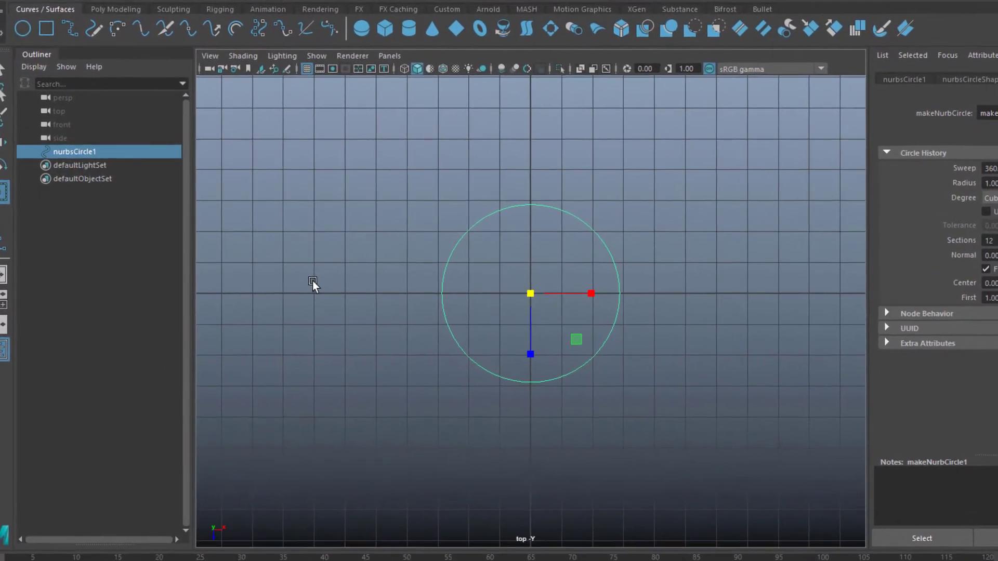
Step: Duplicate the circle as nurbsCircle2, shrink it inside the original and shift it up slightly
key(ctrl+d)
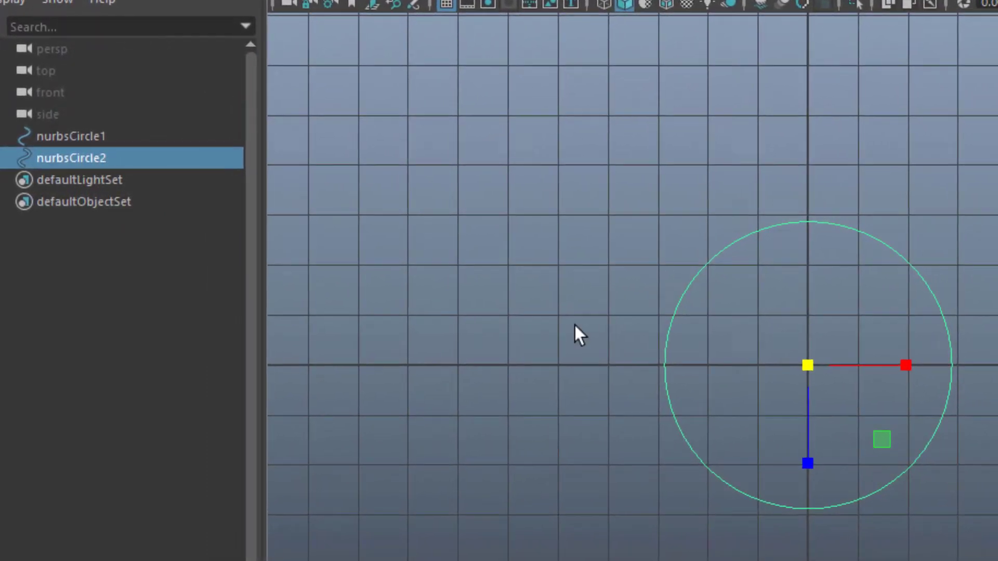
drag(812, 366, 753, 394)
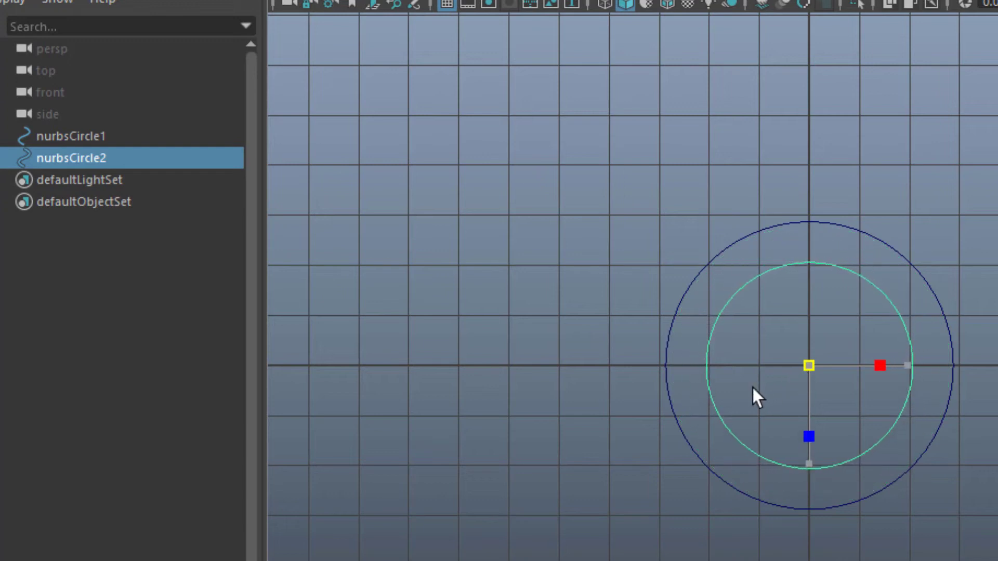
key(w)
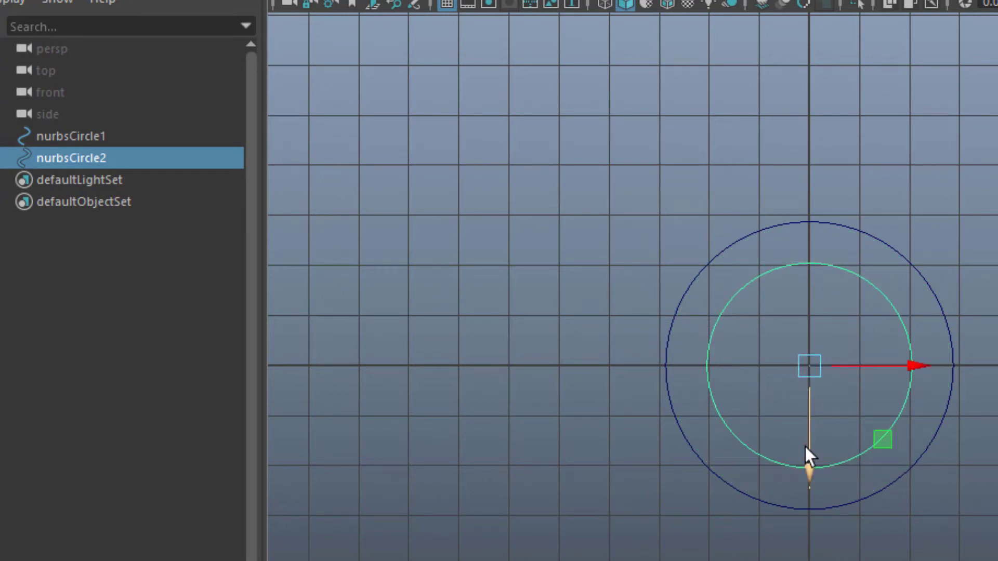
drag(804, 462, 801, 450)
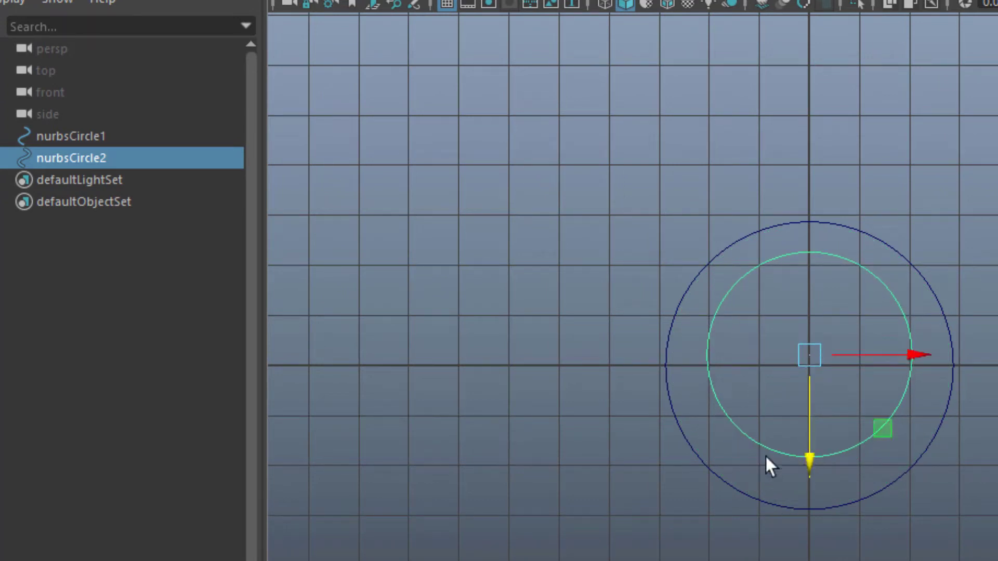
scroll(712, 450, up, 2)
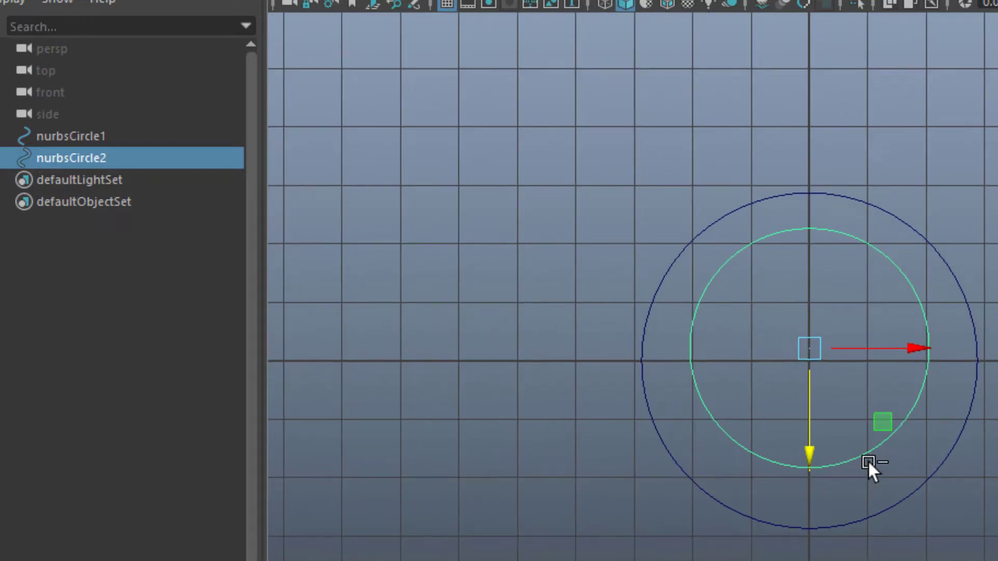
Step: Duplicate nurbsCircle3, squash it into a narrower ellipse and move it up a little
key(ctrl+d)
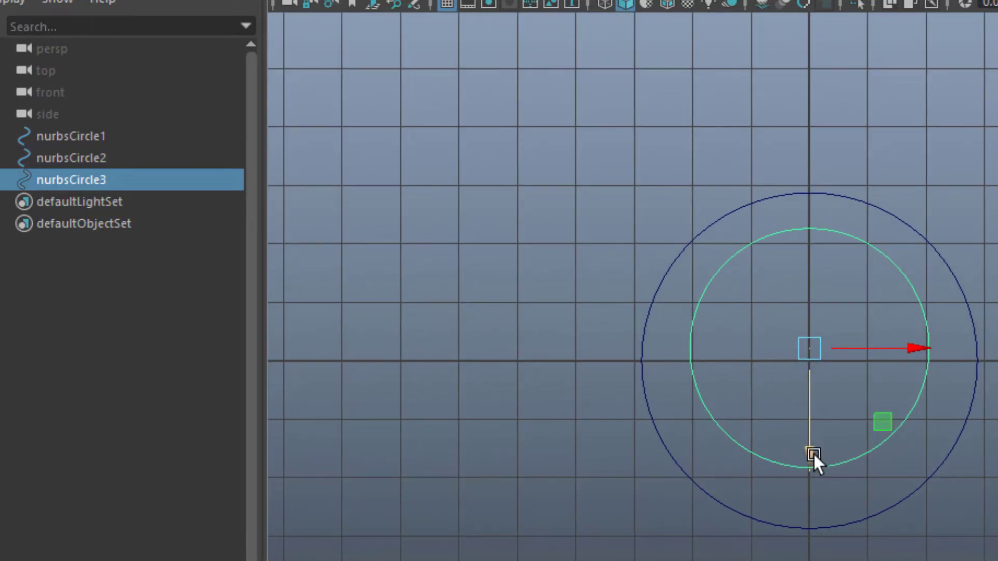
key(r)
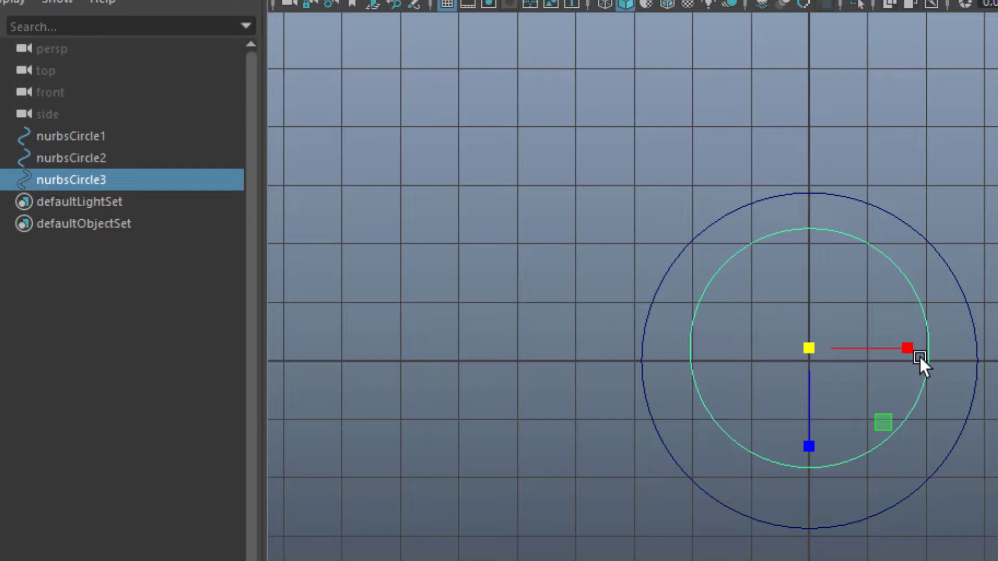
drag(812, 453, 821, 408)
drag(913, 352, 902, 360)
key(w)
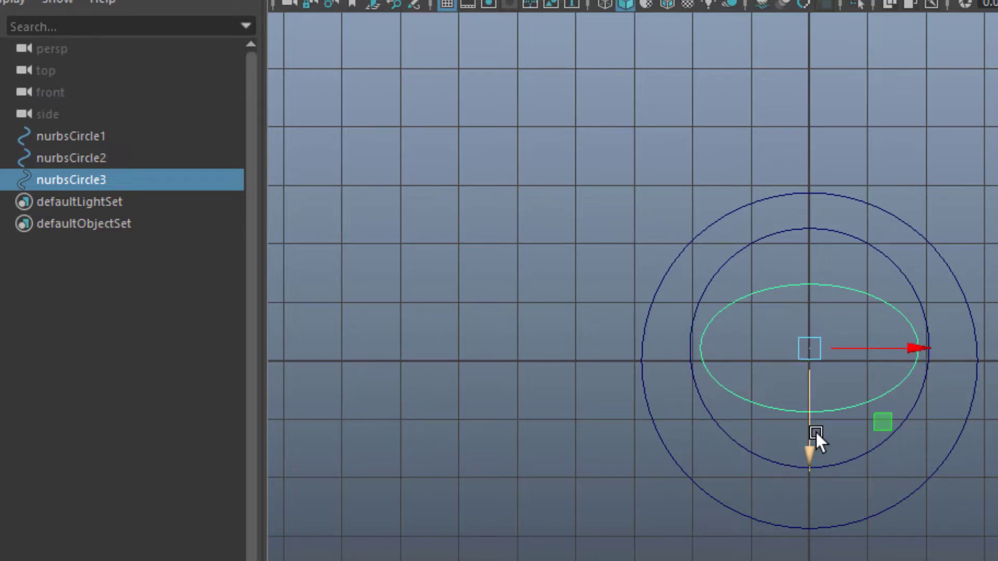
drag(811, 451, 809, 438)
Step: Add nurbsCircle4, nurbsCircle5 and nurbsCircle6 as progressively smaller, flatter ellipses
key(ctrl+d)
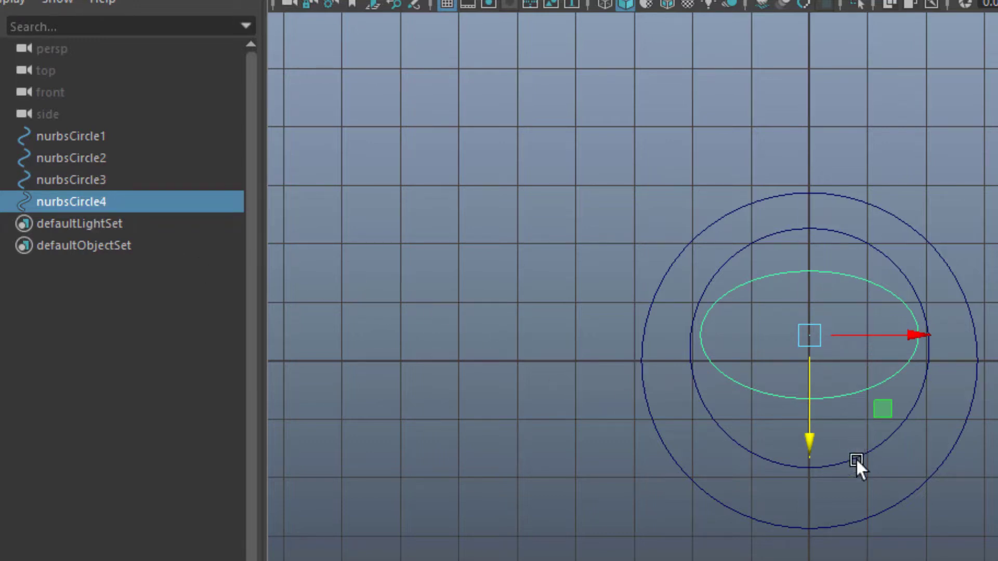
key(r)
middle_drag(828, 431, 763, 364)
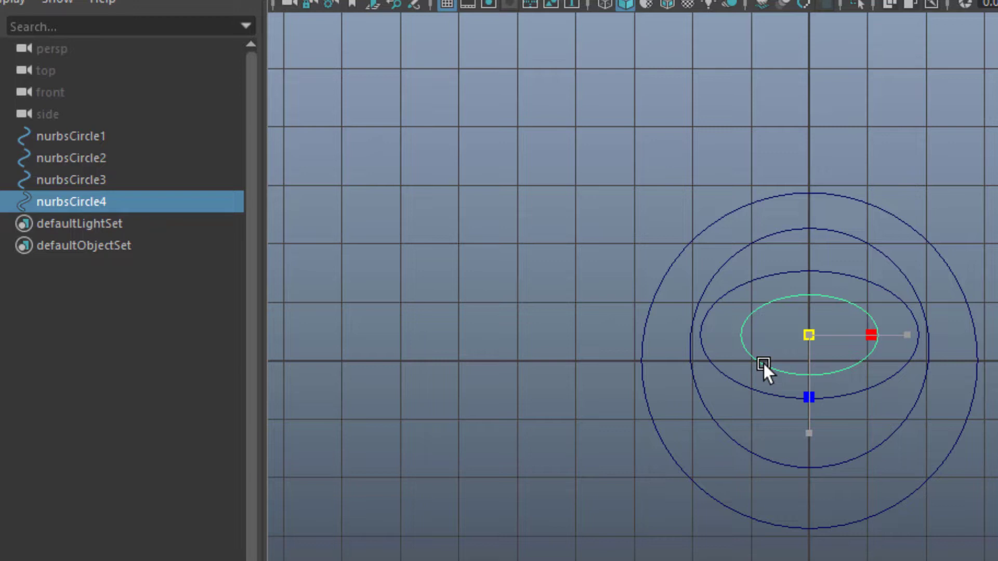
drag(809, 432, 812, 422)
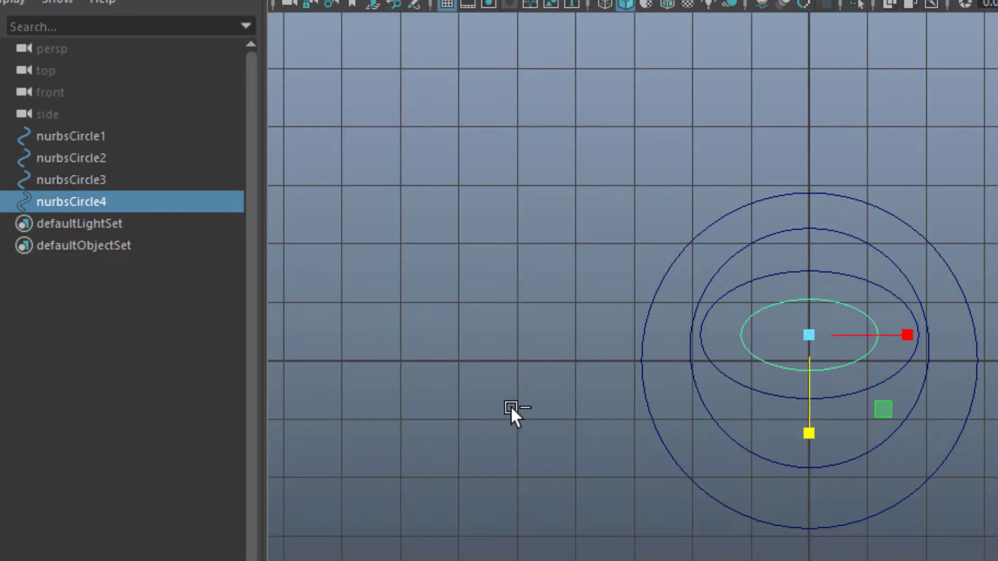
key(ctrl+d)
drag(808, 336, 805, 338)
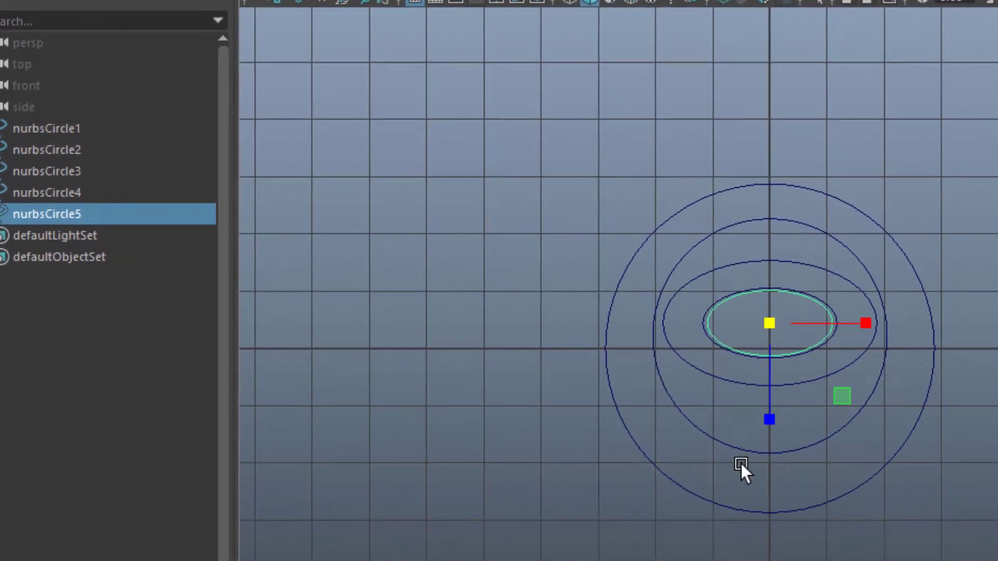
key(ctrl+d)
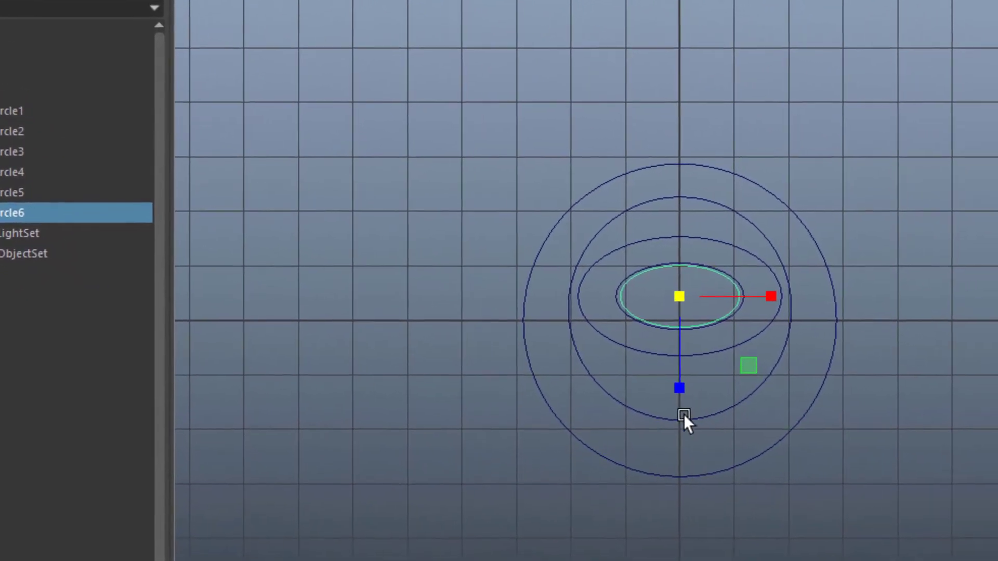
alt+right_drag(591, 466, 904, 485)
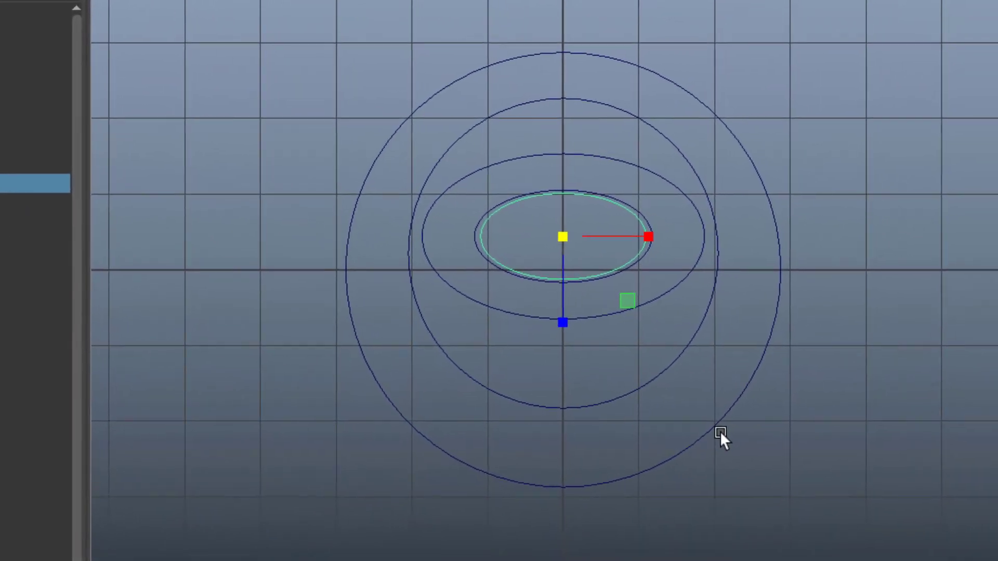
Step: In CV mode, pull nurbsCircle6's two lower control points downward
key(f)
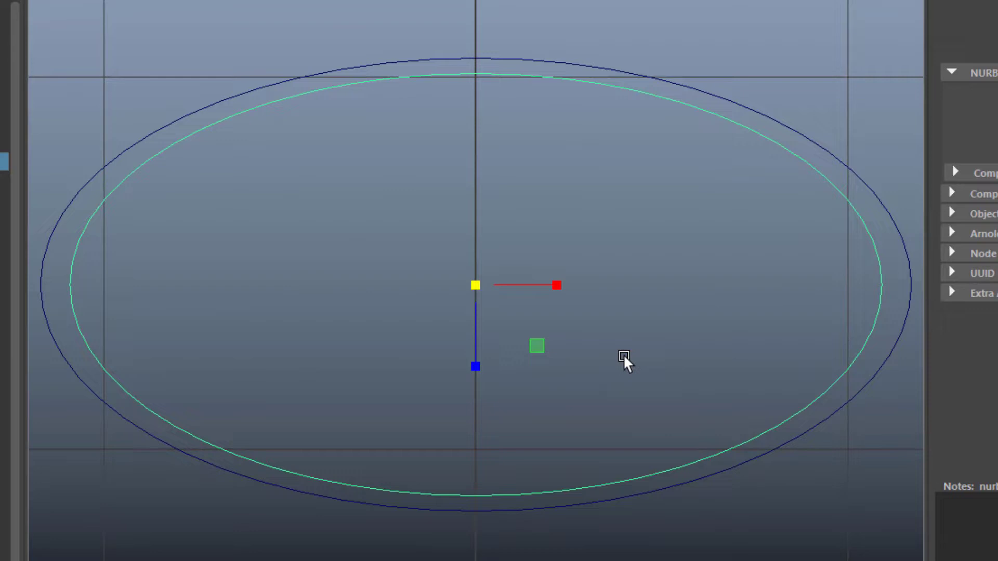
key(F8)
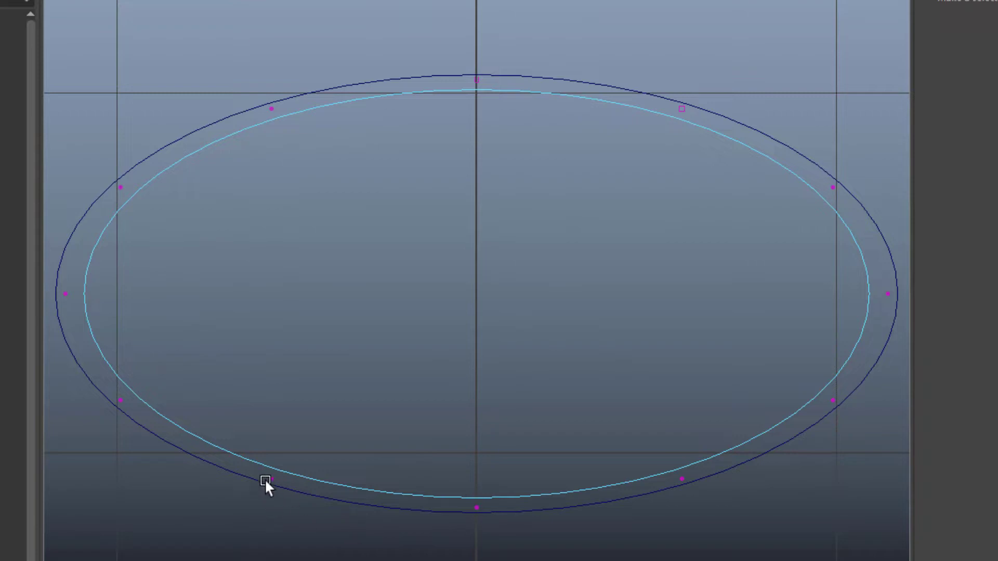
drag(280, 502, 280, 502)
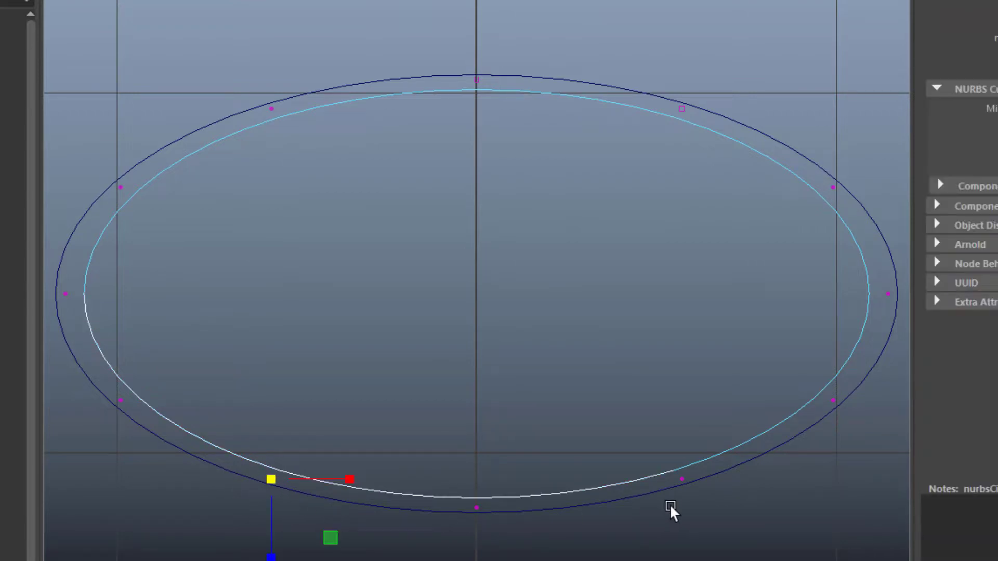
shift+drag(661, 448, 737, 535)
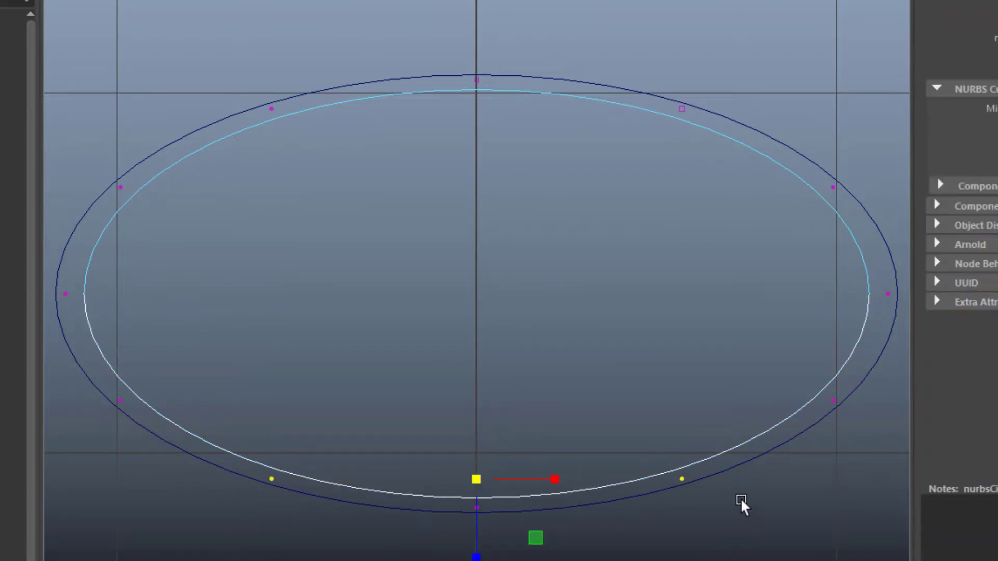
key(w)
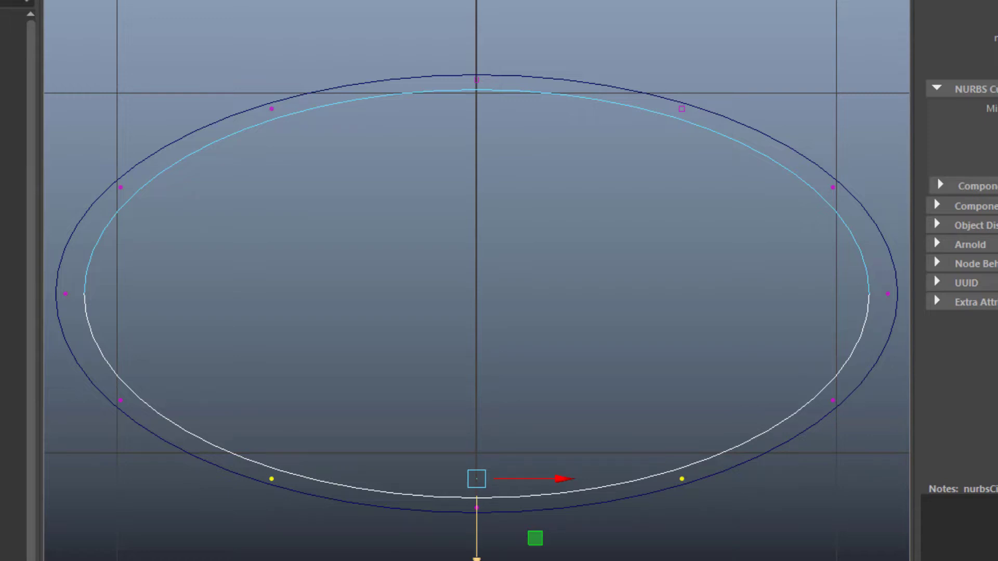
drag(476, 478, 477, 530)
click(484, 493)
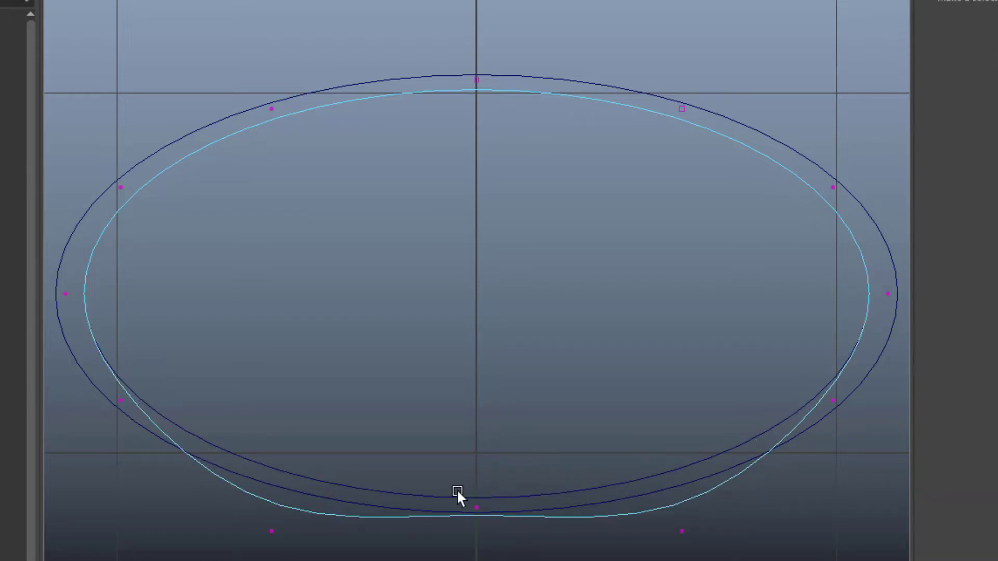
Step: Scale the bottom and lower-side CVs inward, narrowing the curve into a central peak
drag(457, 491, 511, 418)
drag(258, 522, 309, 554)
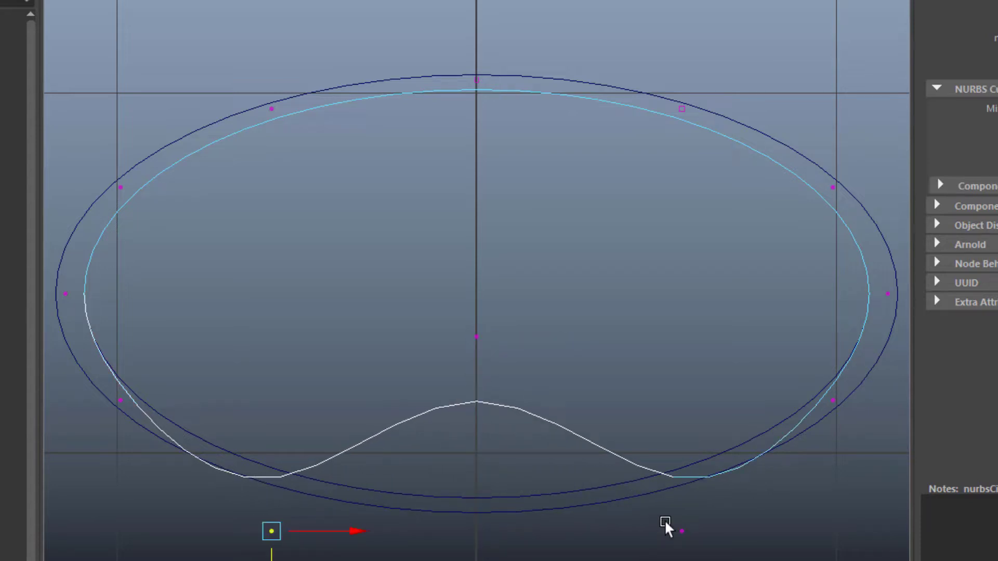
shift+drag(667, 515, 685, 560)
key(r)
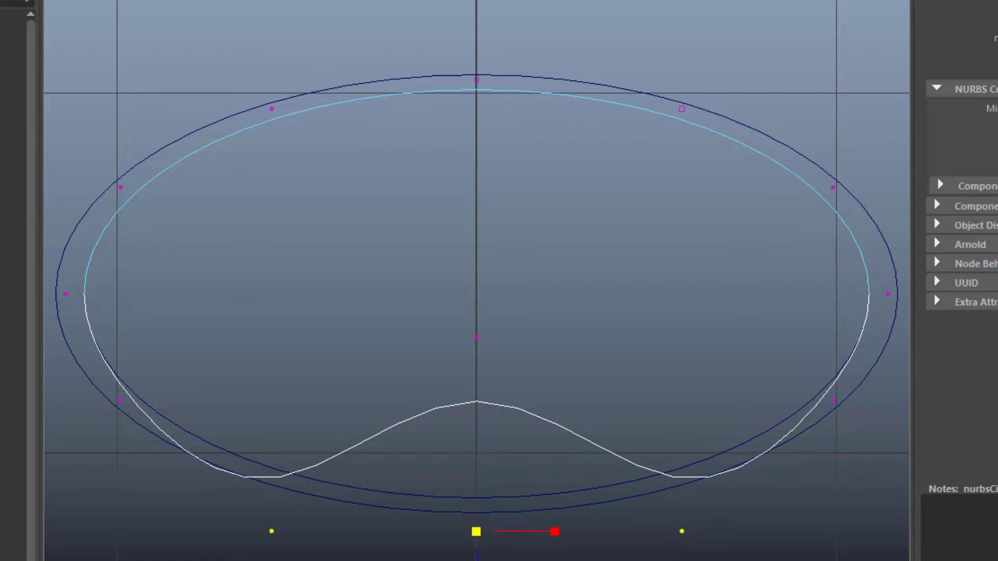
drag(554, 541, 522, 548)
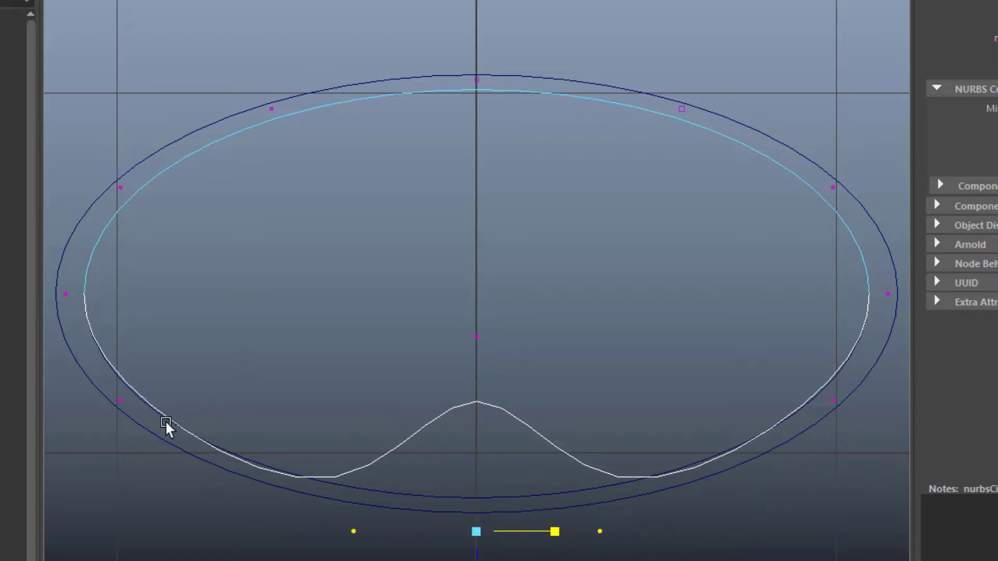
drag(111, 395, 125, 415)
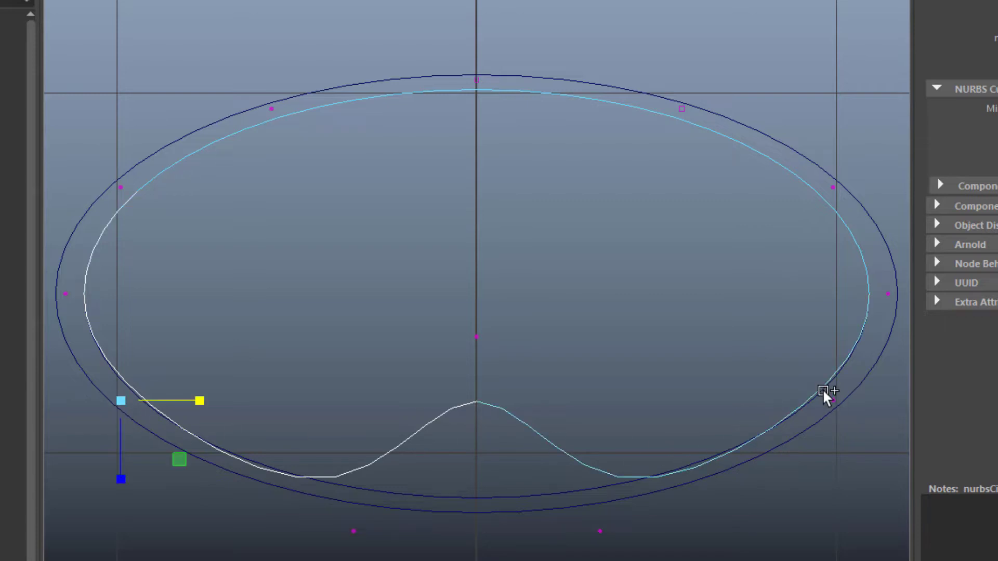
shift+drag(824, 388, 844, 423)
drag(565, 404, 543, 409)
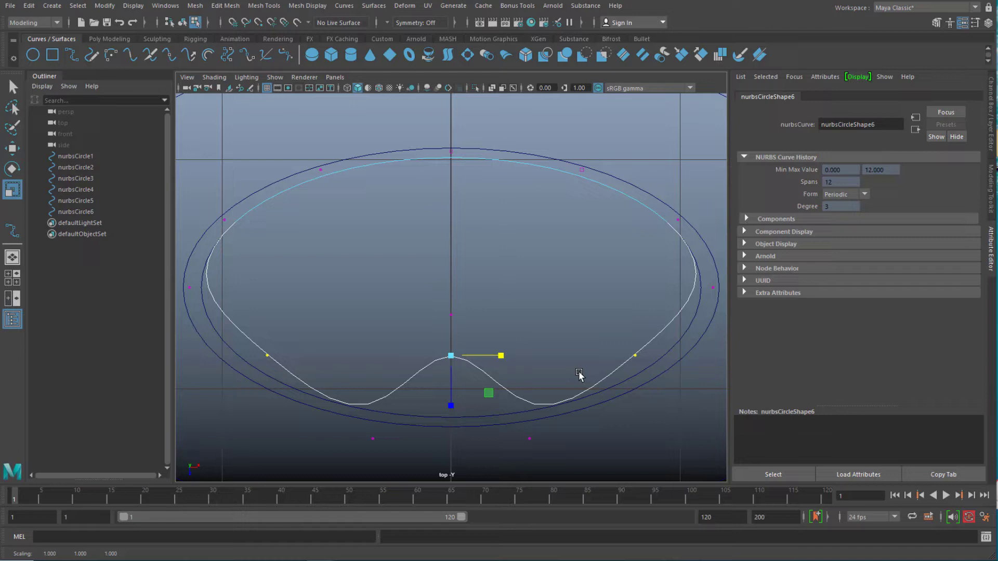
Step: Duplicate nurbsCircle5 three times into nurbsCircle7–9, flattening and narrowing the copies
click(86, 211)
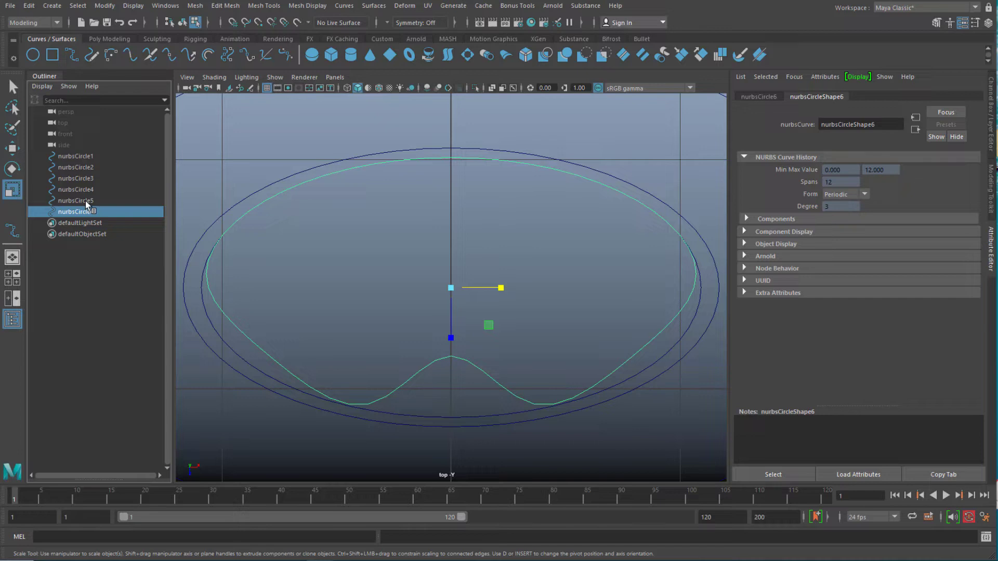
alt+right_drag(569, 321, 510, 323)
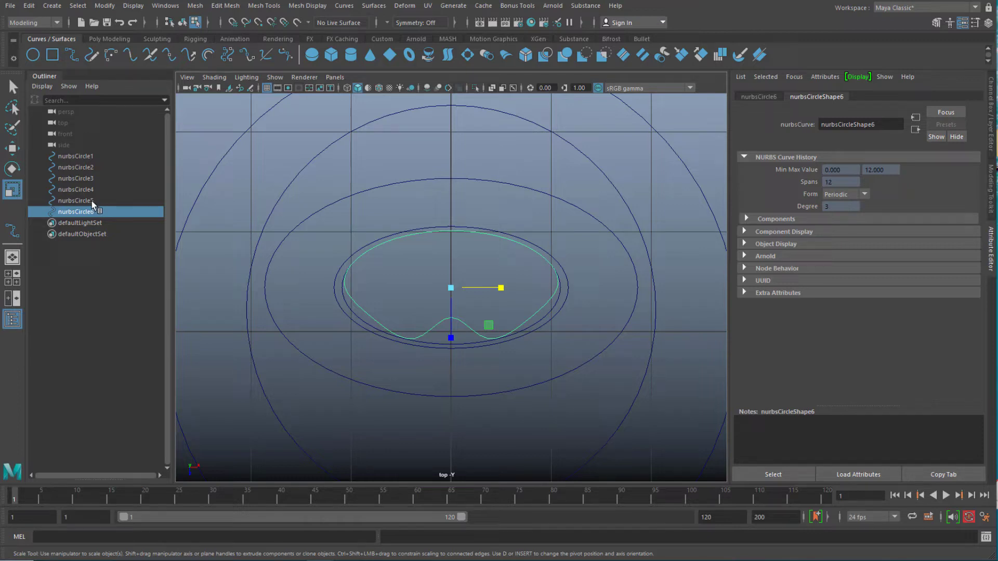
click(78, 201)
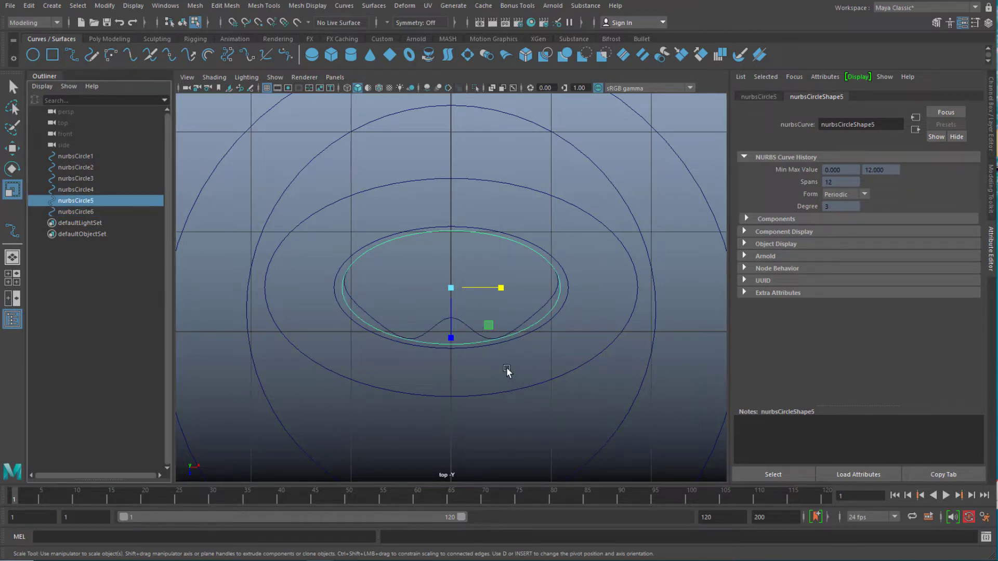
key(ctrl+d)
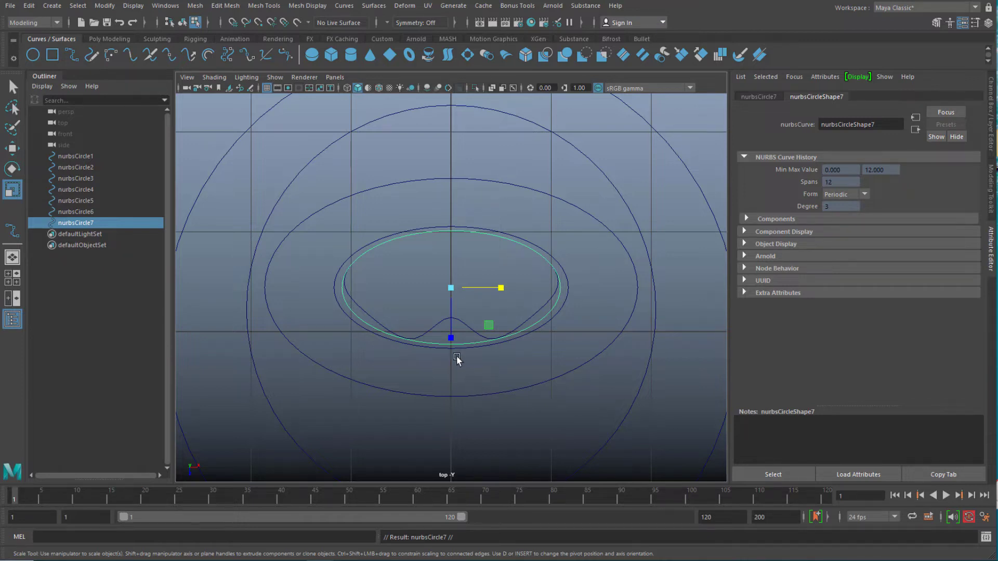
drag(451, 337, 458, 328)
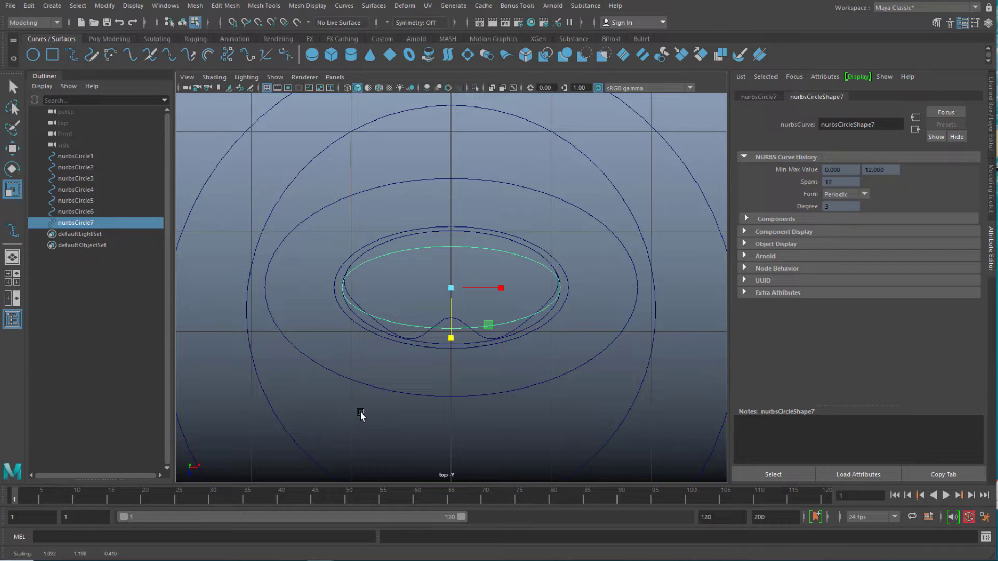
key(ctrl+d)
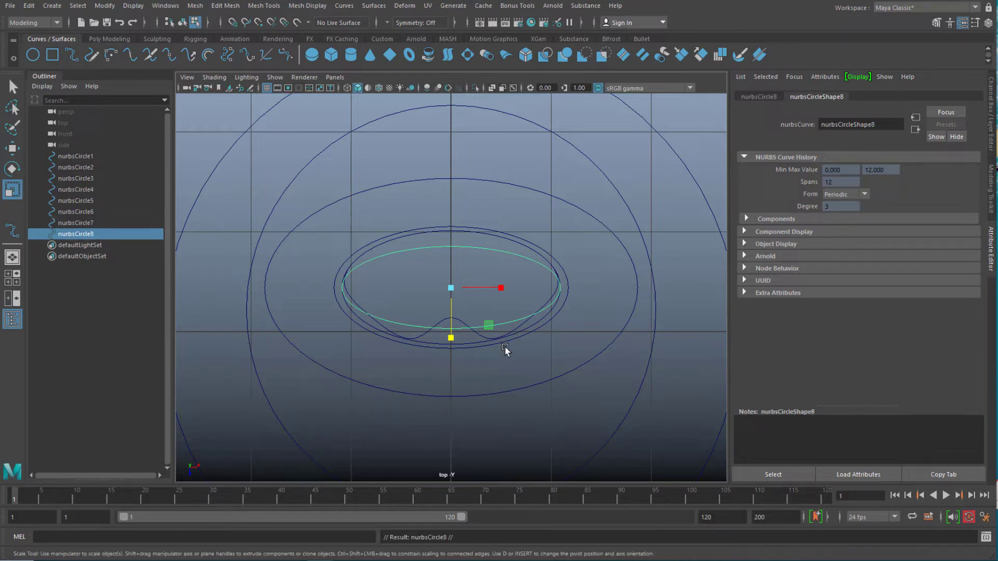
drag(500, 291, 450, 297)
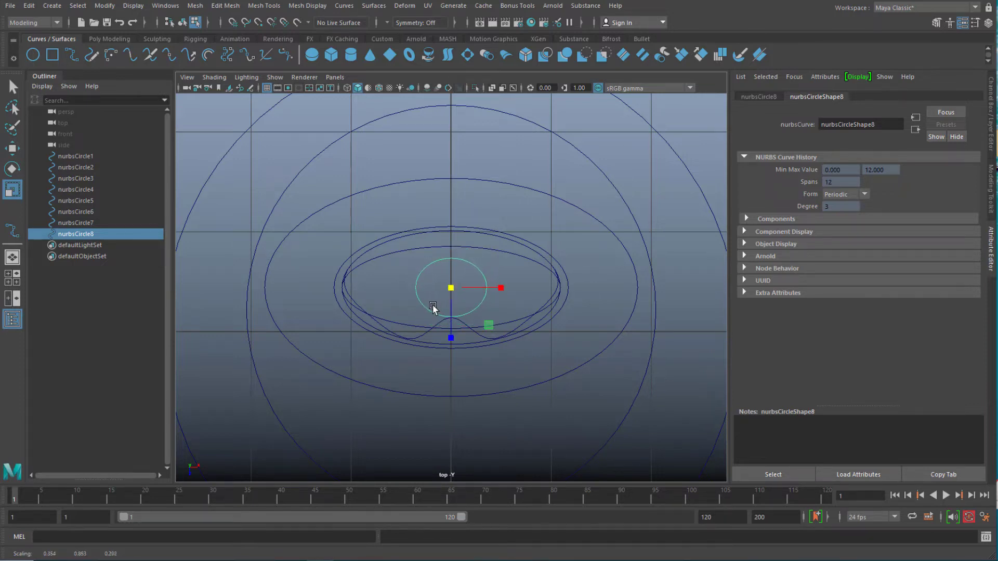
key(ctrl+d)
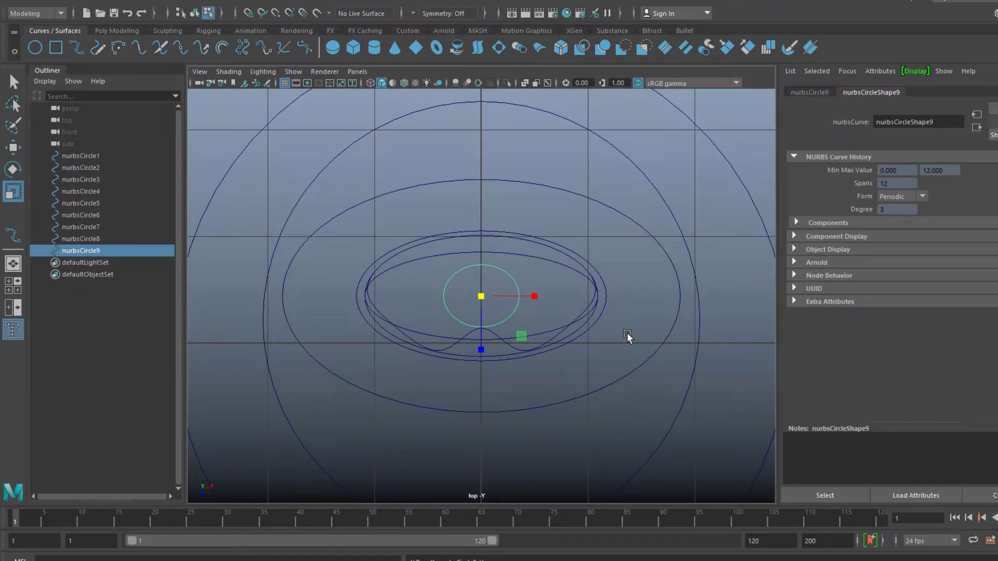
Step: In the four-view layout, raise nurbsCircle2 and nurbsCircle3 along Y with the Move tool
key(space)
key(space)
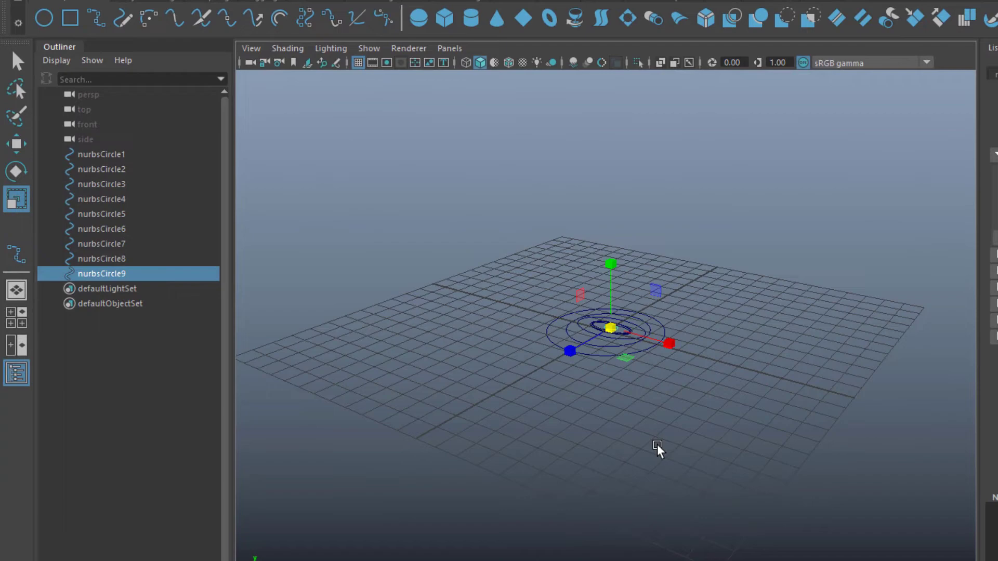
click(130, 154)
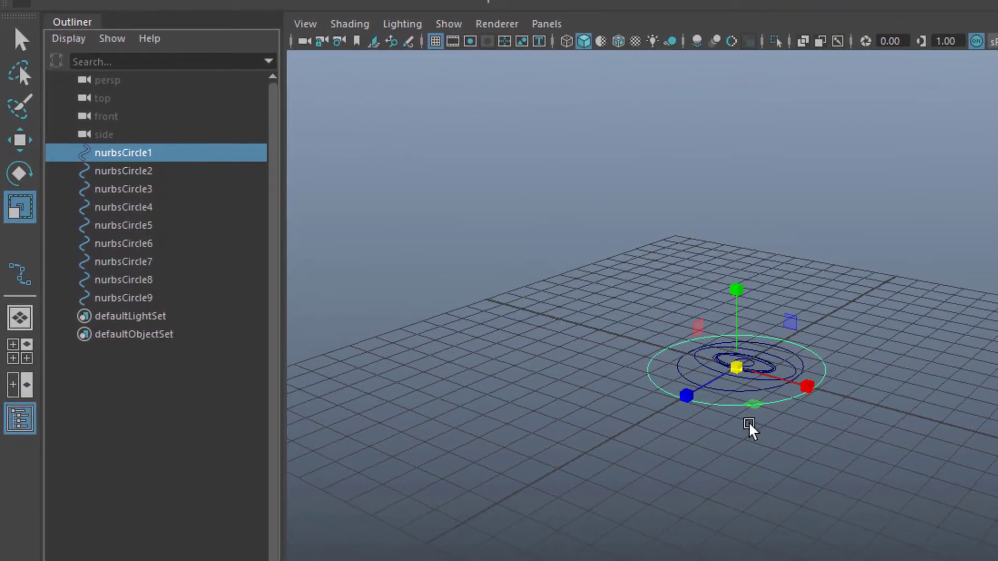
key(q)
key(w)
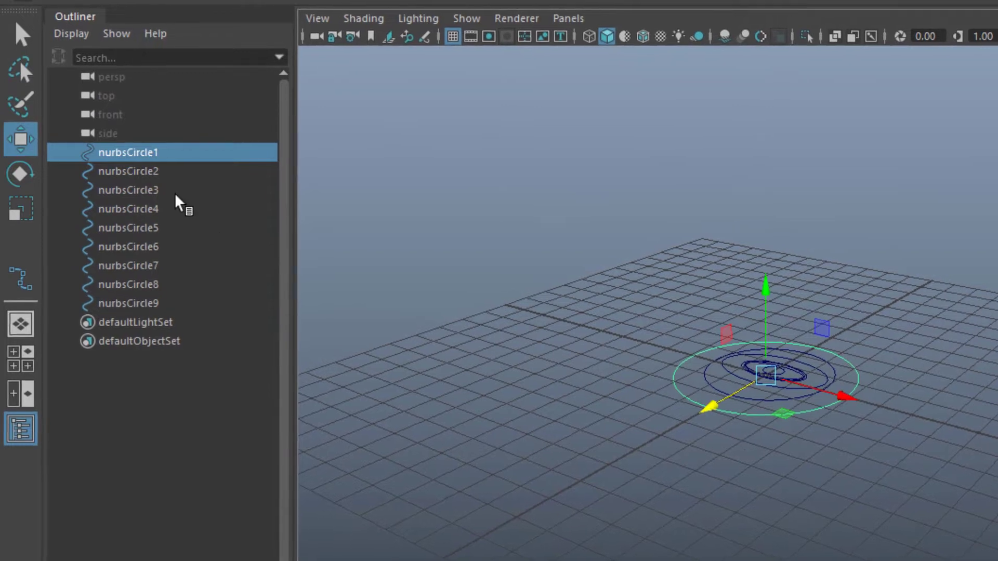
click(150, 179)
drag(783, 306, 776, 268)
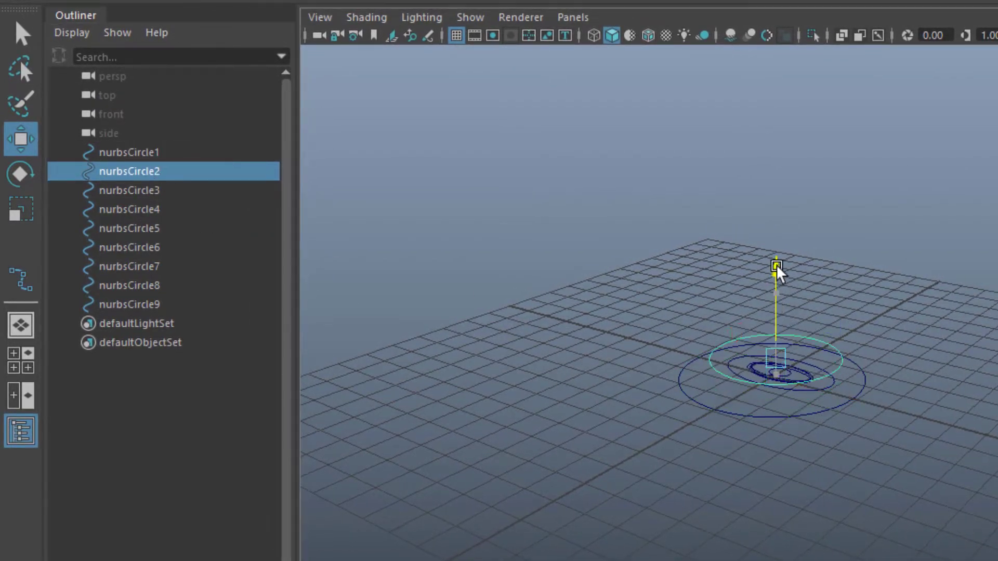
click(158, 191)
drag(783, 284, 800, 185)
alt+drag(854, 491, 925, 469)
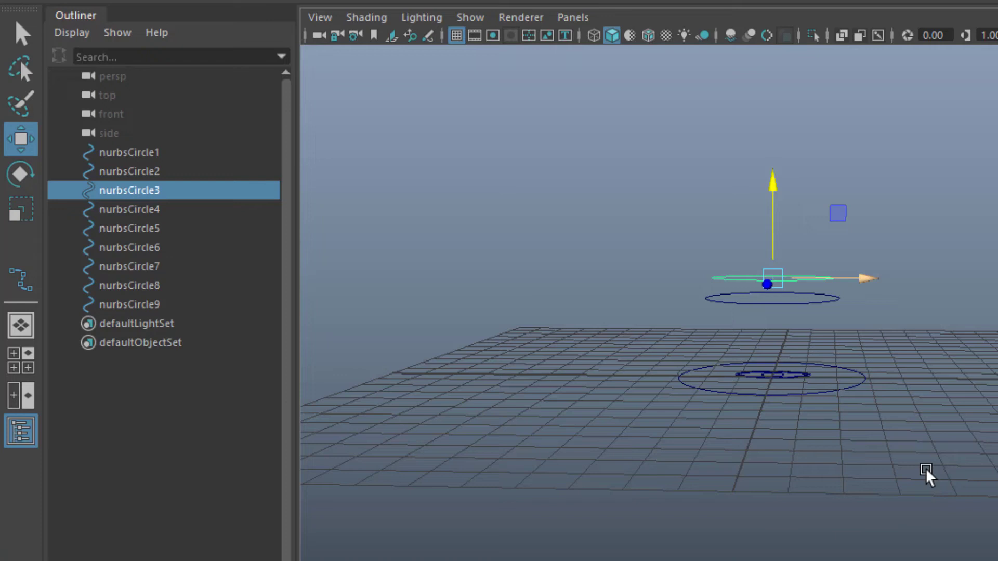
Step: Raise nurbsCircle4, nurbsCircle5 and nurbsCircle6 higher up the stack
click(162, 208)
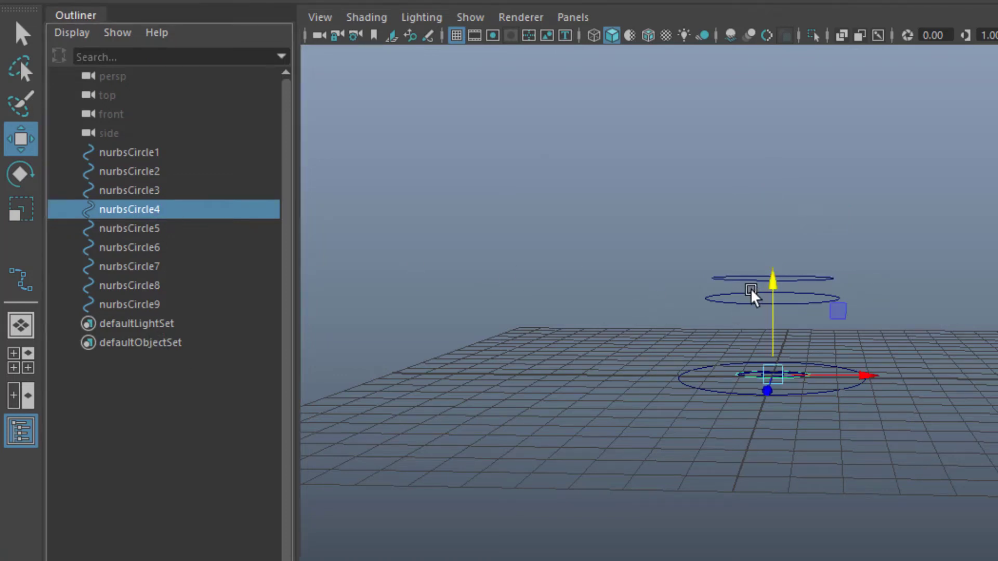
drag(772, 285, 775, 202)
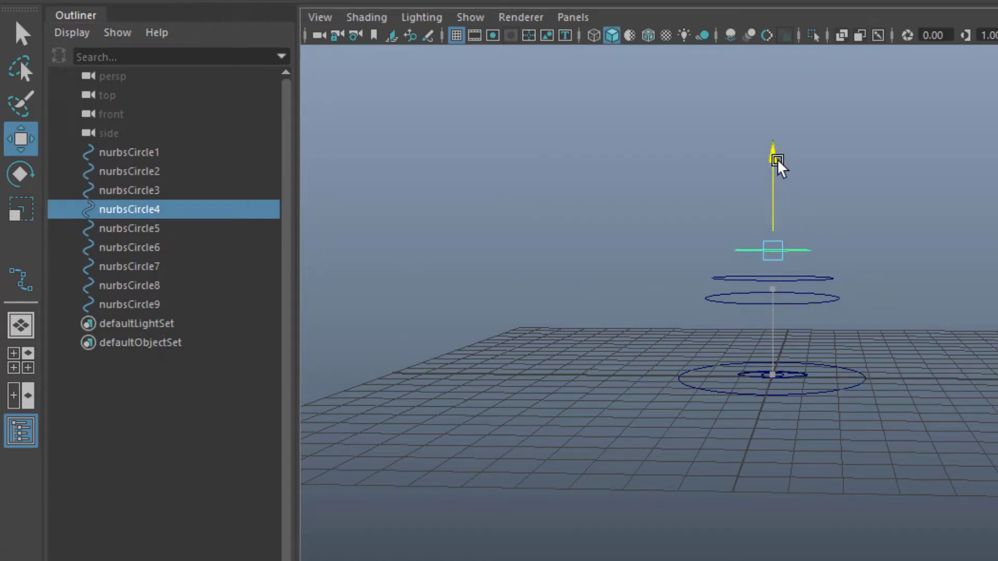
click(129, 228)
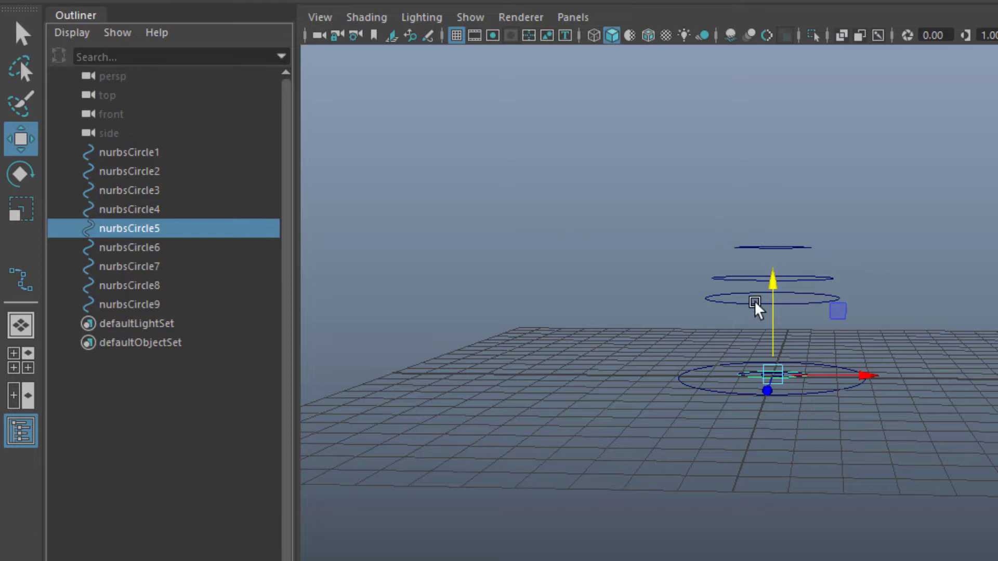
drag(773, 282, 779, 136)
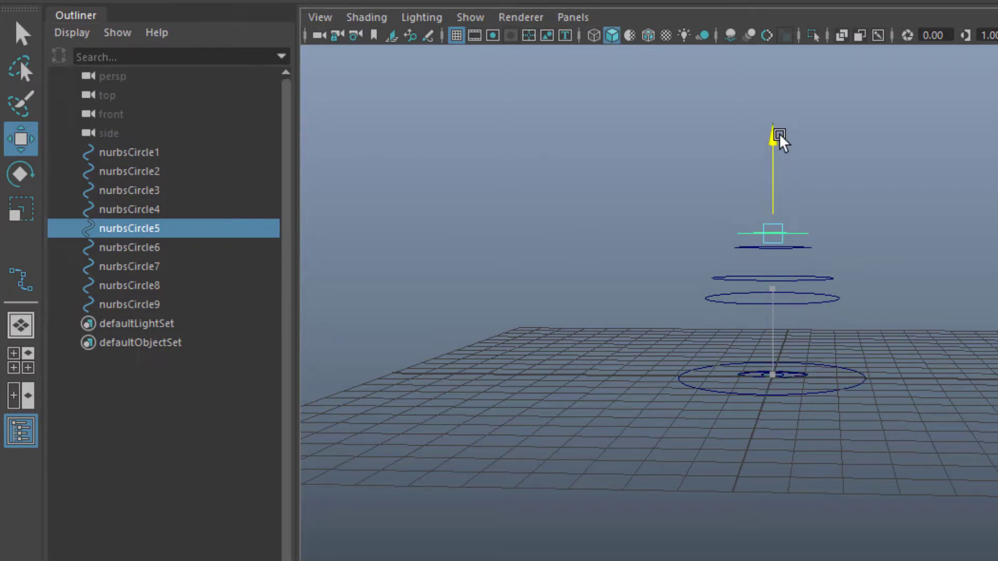
click(126, 249)
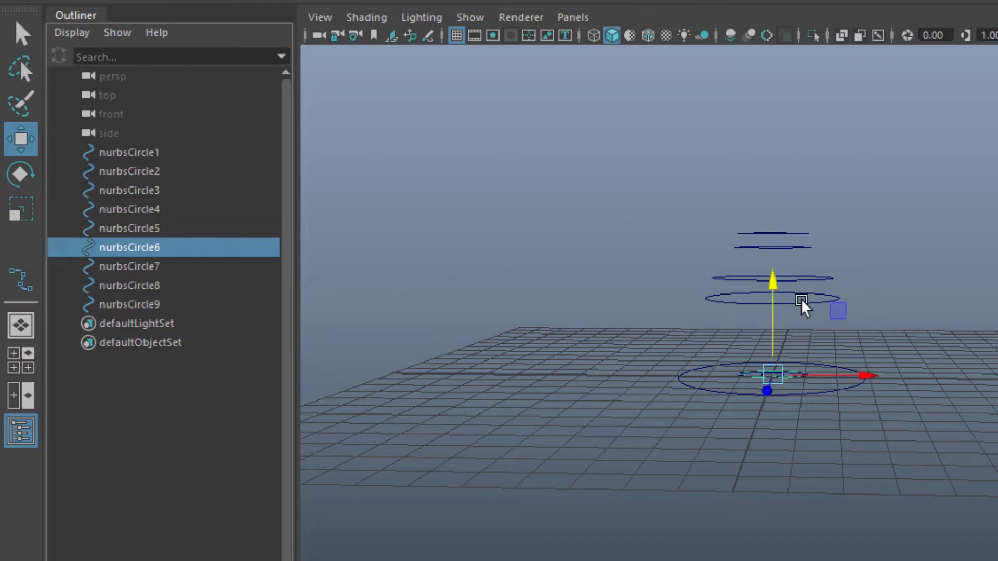
drag(775, 289, 875, 387)
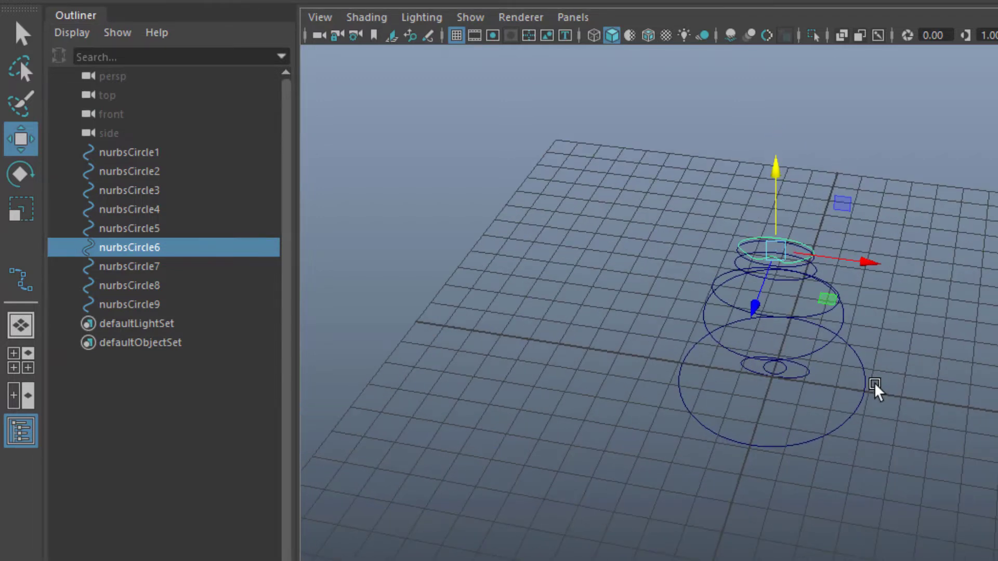
Step: Lift nurbsCircle7, nurbsCircle8 and nurbsCircle9 to the top of the stack
click(149, 267)
drag(772, 306, 777, 158)
alt+drag(991, 349, 997, 304)
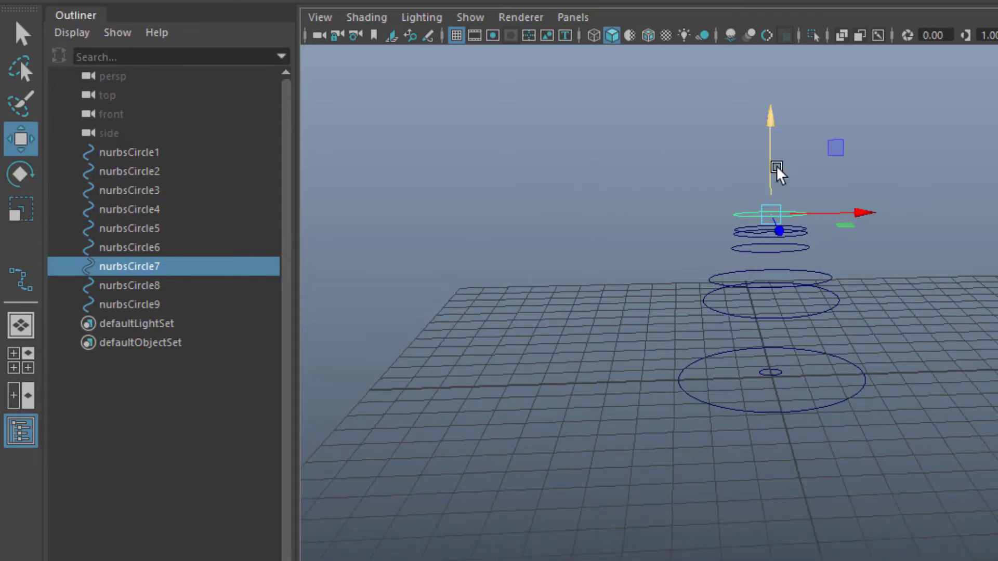
click(161, 285)
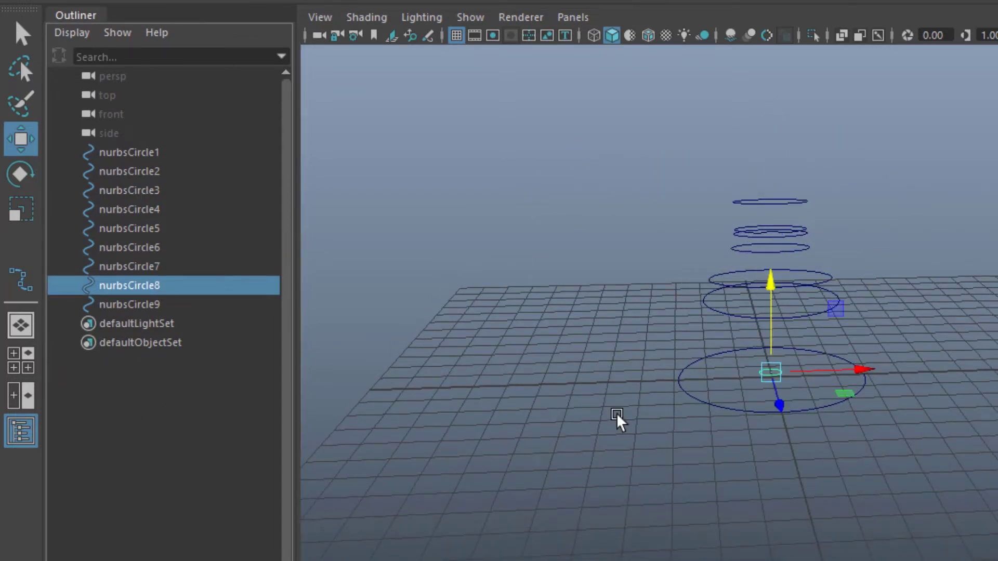
drag(766, 294, 784, 89)
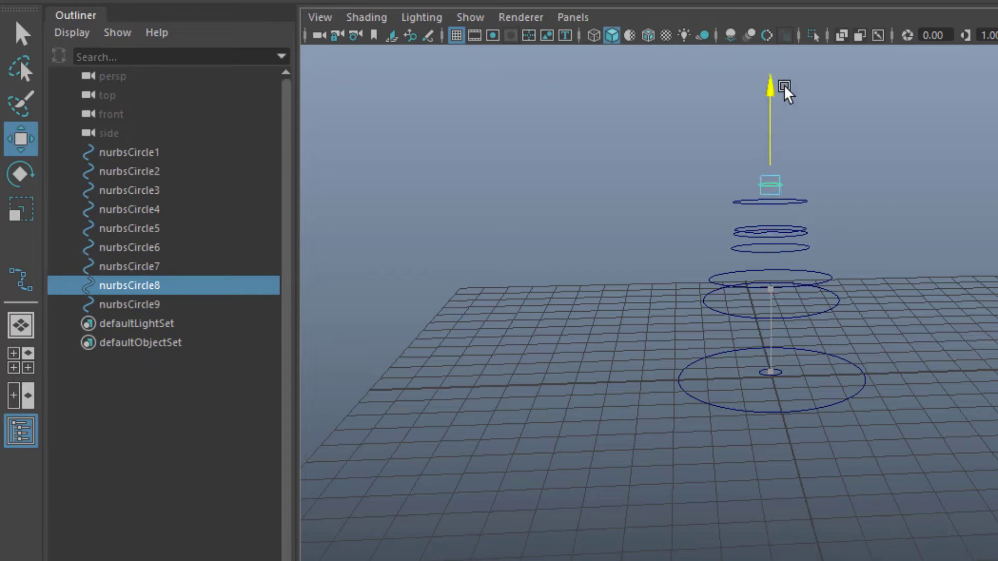
click(173, 310)
drag(772, 285, 800, 90)
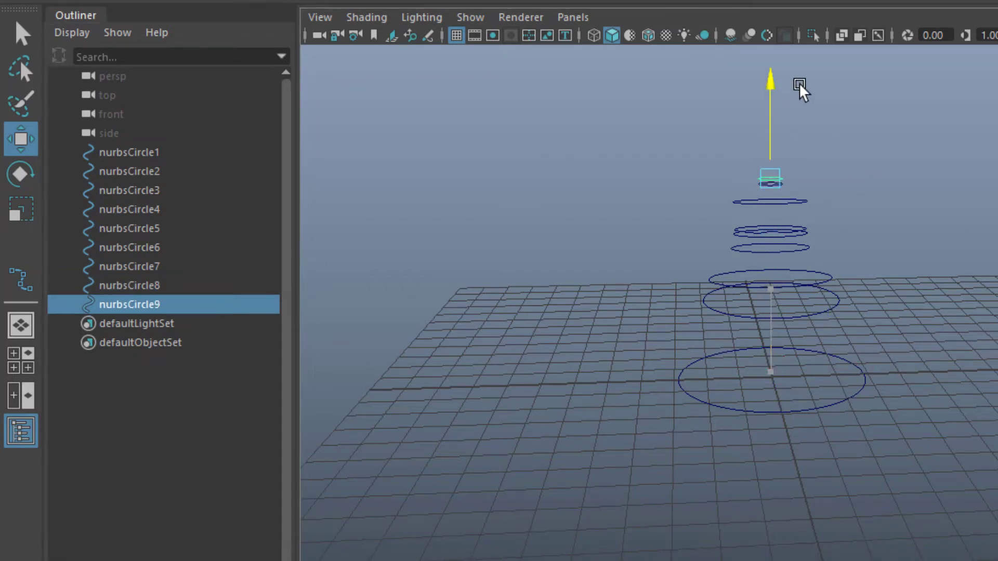
Step: Shift-select nurbsCircle1 through nurbsCircle9 in the Outliner
alt+drag(880, 490, 873, 530)
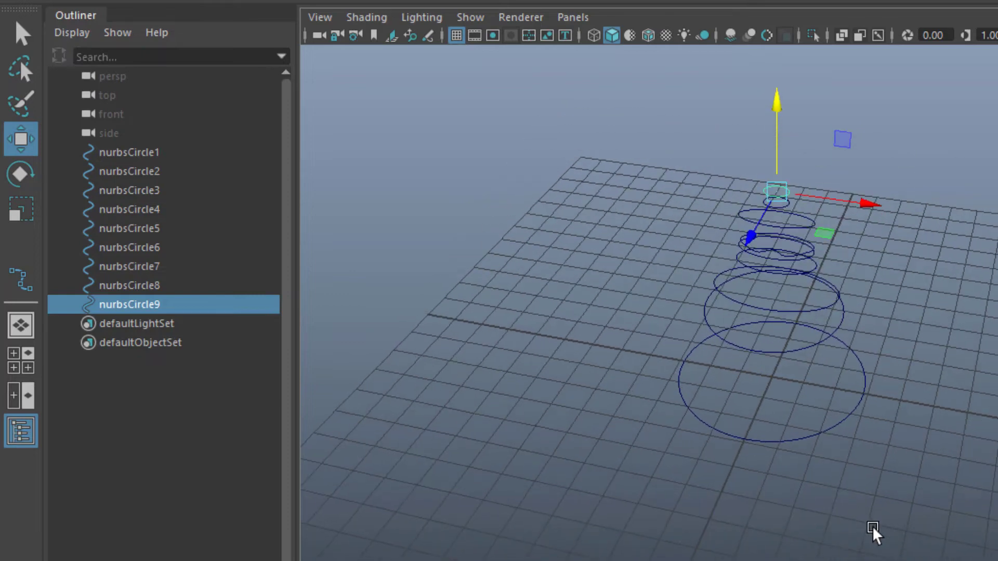
click(154, 157)
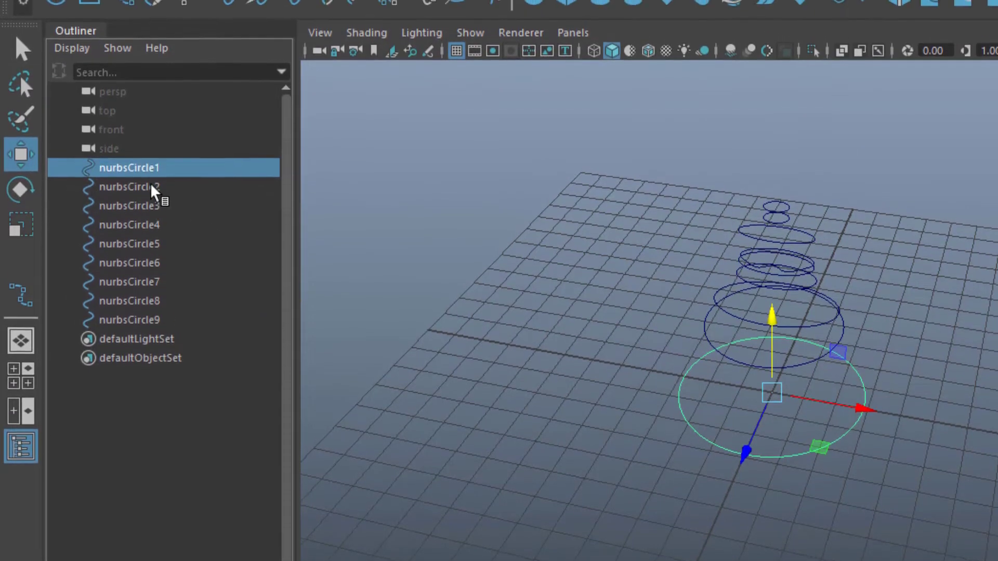
shift+click(154, 193)
shift+click(156, 212)
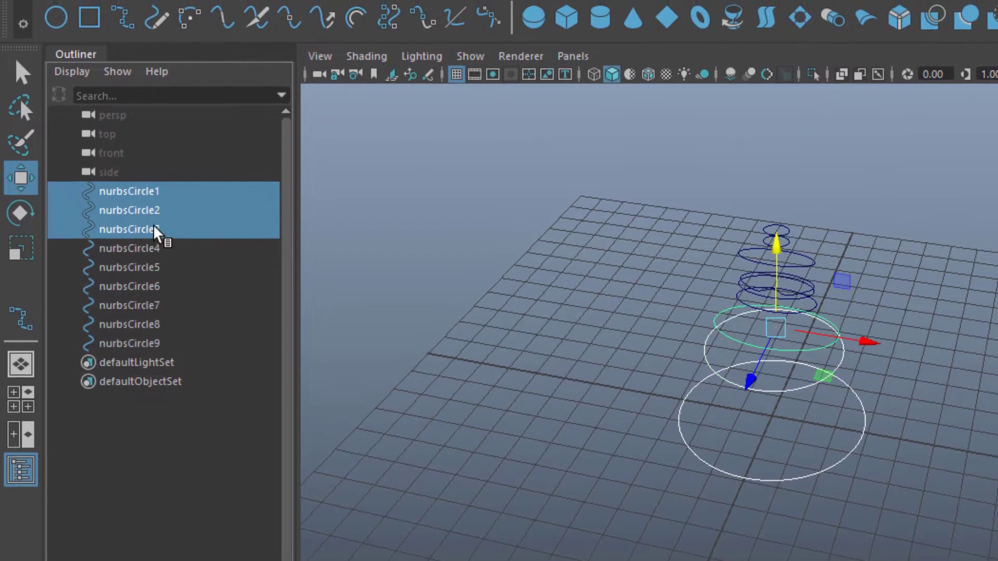
shift+click(156, 256)
shift+click(156, 274)
shift+click(156, 294)
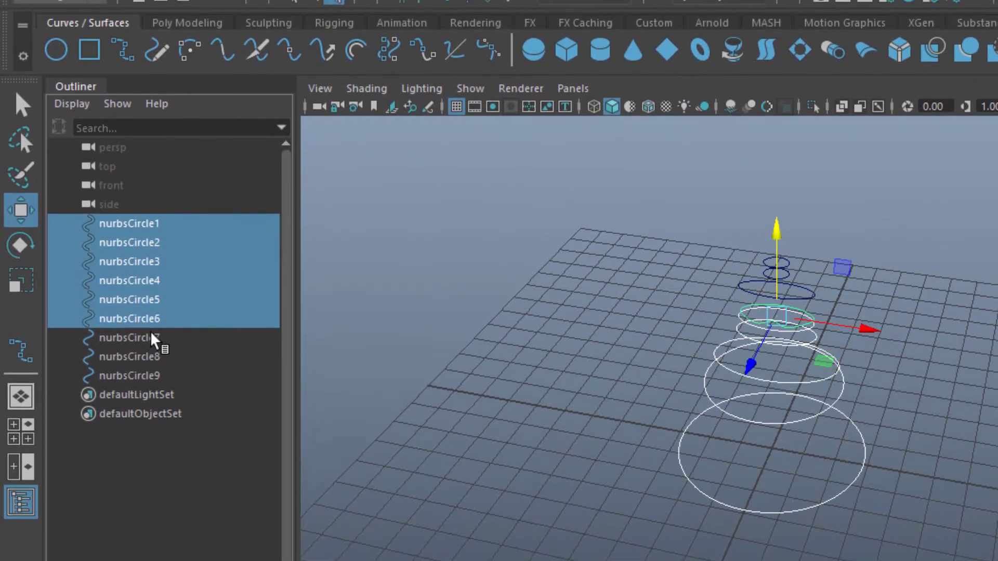
shift+click(150, 347)
shift+click(153, 365)
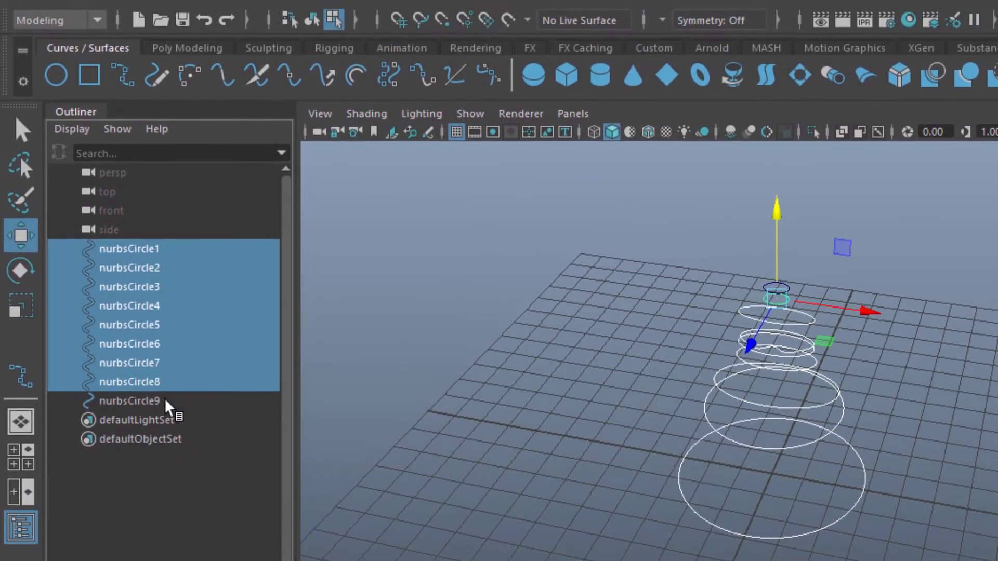
shift+click(156, 407)
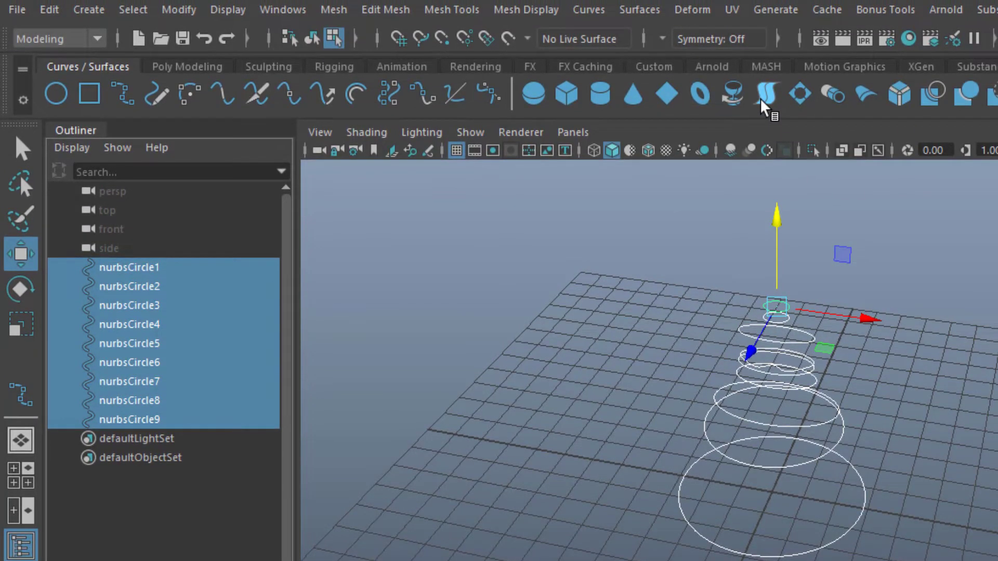
Step: Check the Surfaces menu and keep Modeling as the active menu set
click(644, 15)
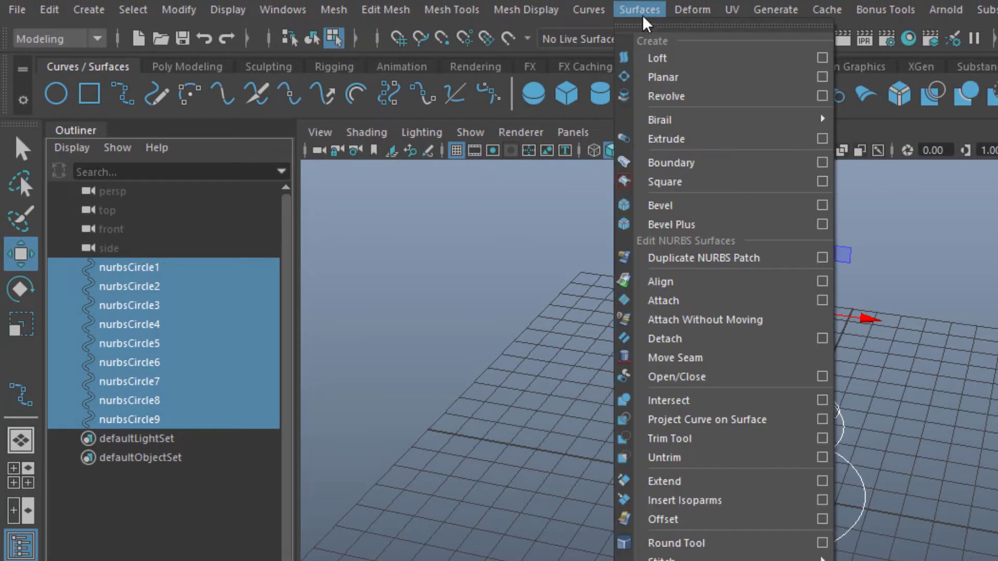
click(659, 8)
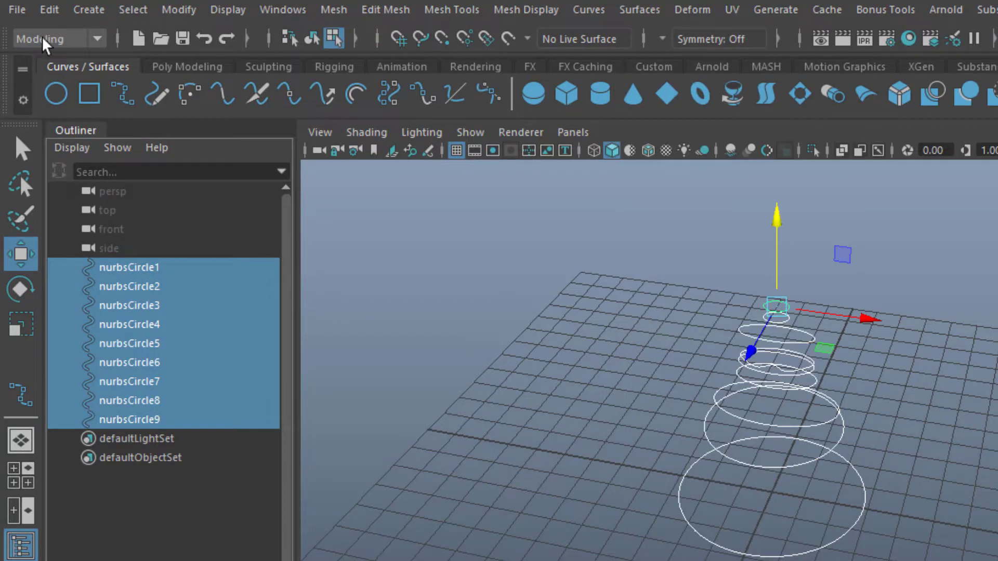
click(98, 39)
key(Down)
key(Up)
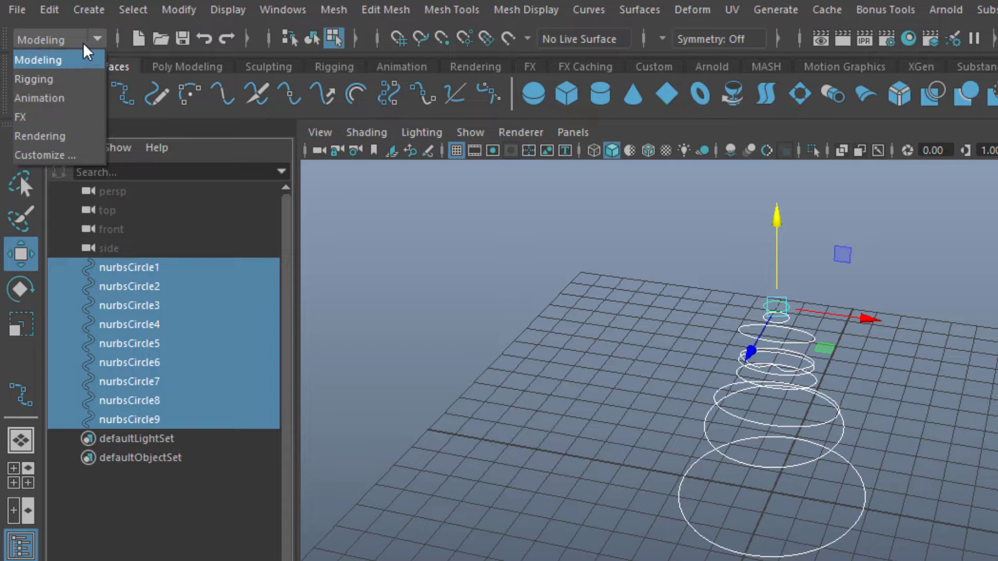
click(99, 36)
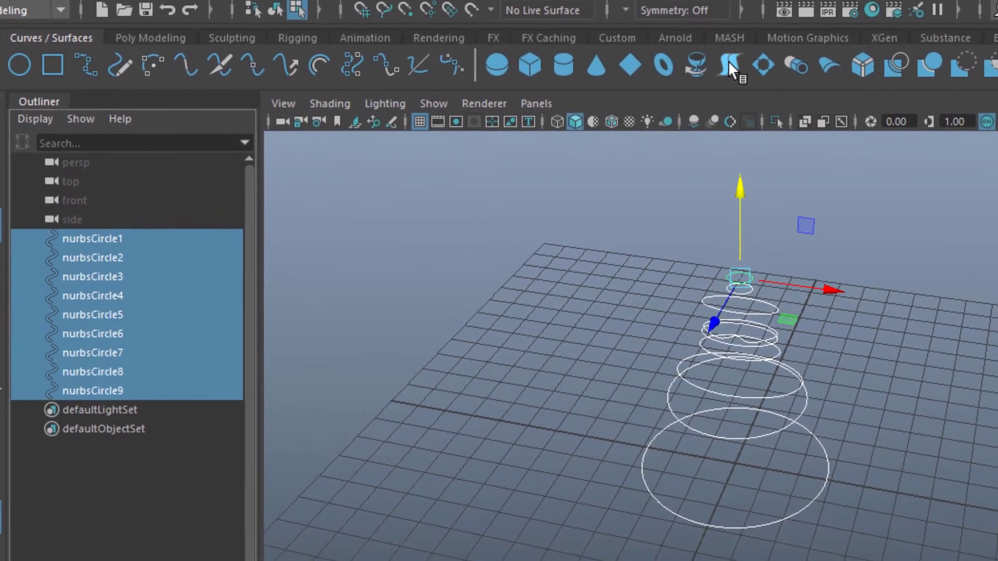
Step: Loft the nine circles into loftedSurface1 and orbit around the bell-shaped result
click(729, 63)
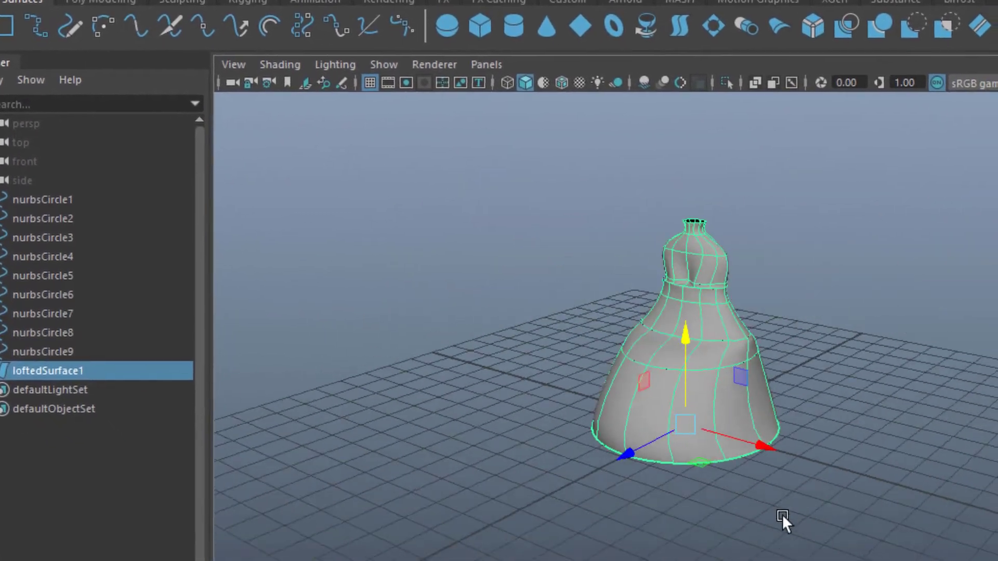
alt+drag(781, 513, 715, 509)
alt+right_drag(715, 509, 865, 515)
alt+middle_drag(829, 481, 798, 560)
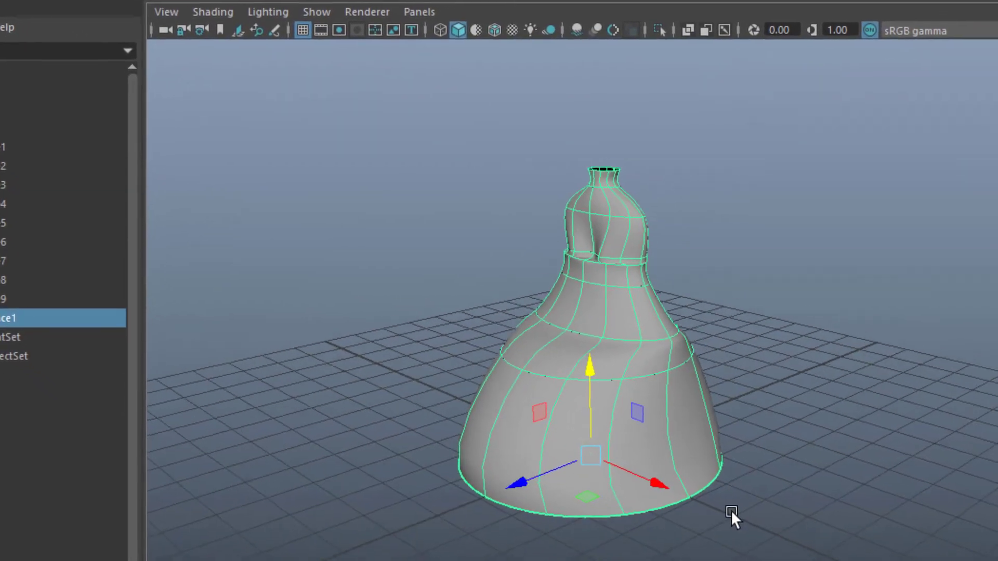
alt+drag(731, 510, 172, 388)
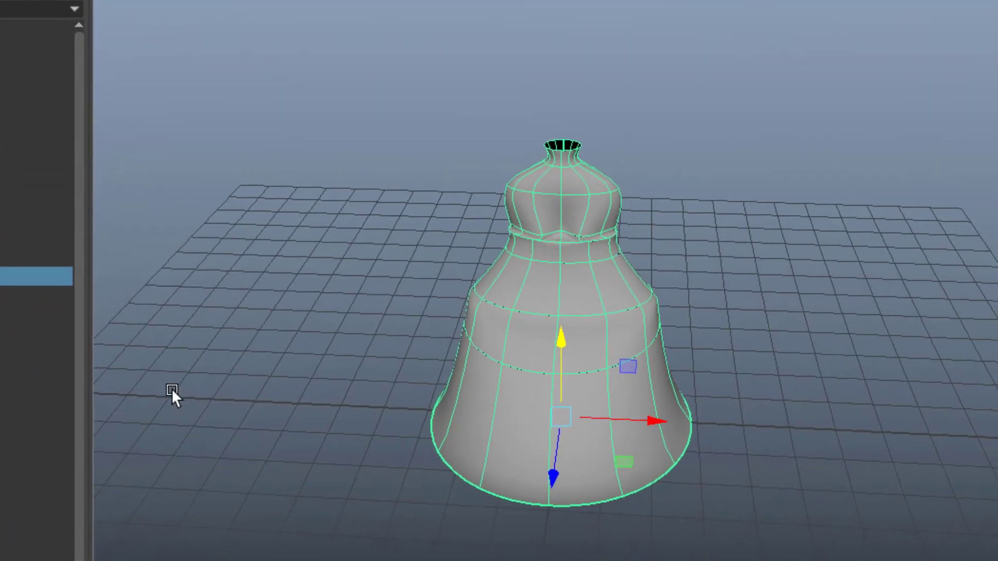
scroll(768, 333, down, 2)
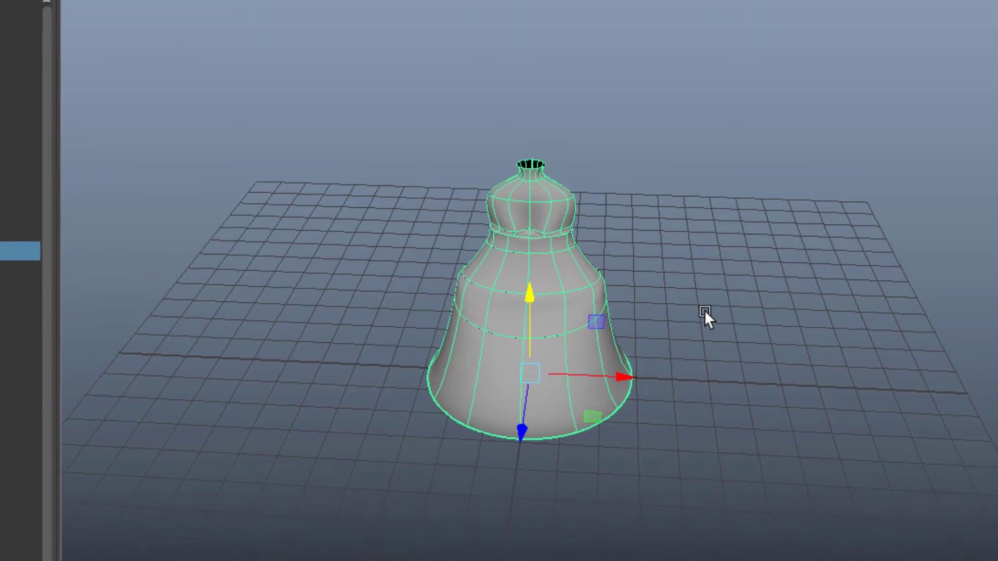
alt+right_drag(677, 369, 716, 366)
alt+drag(716, 365, 642, 435)
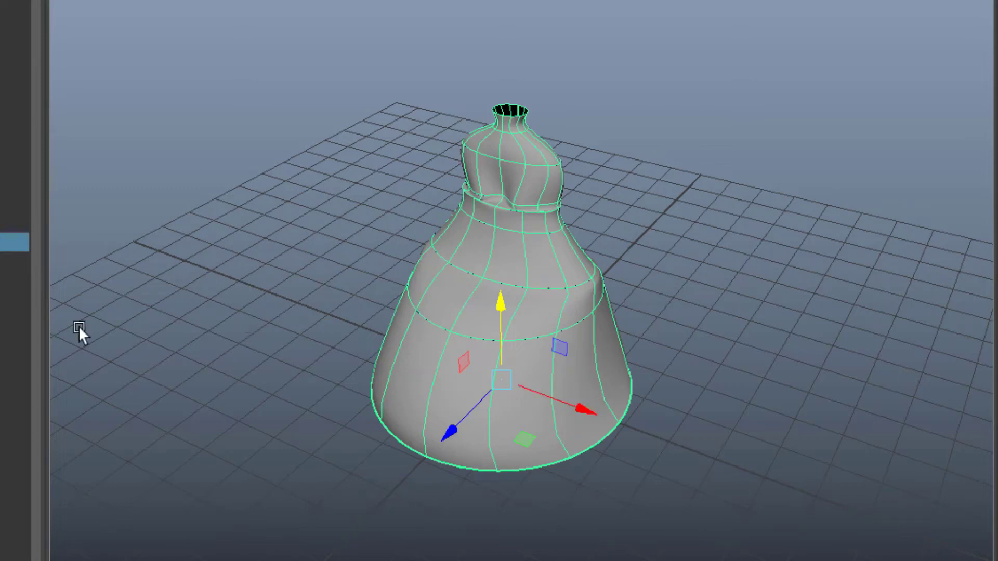
Step: Scale and move the lower ring curves to narrow them and adjust their heights
click(15, 110)
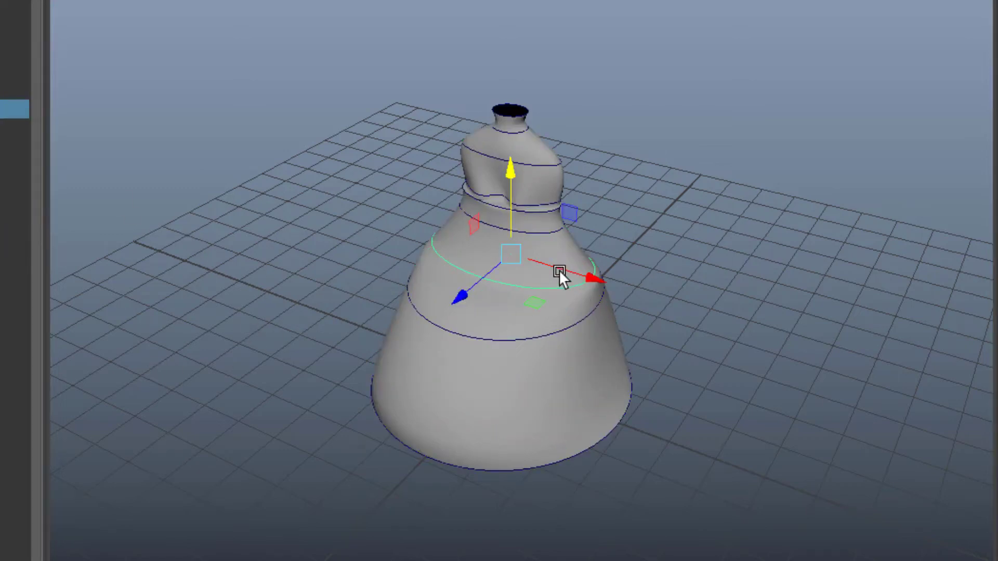
alt+drag(560, 269, 526, 176)
drag(605, 247, 594, 247)
alt+drag(598, 265, 647, 291)
click(14, 128)
drag(521, 206, 503, 210)
key(w)
drag(525, 118, 196, 289)
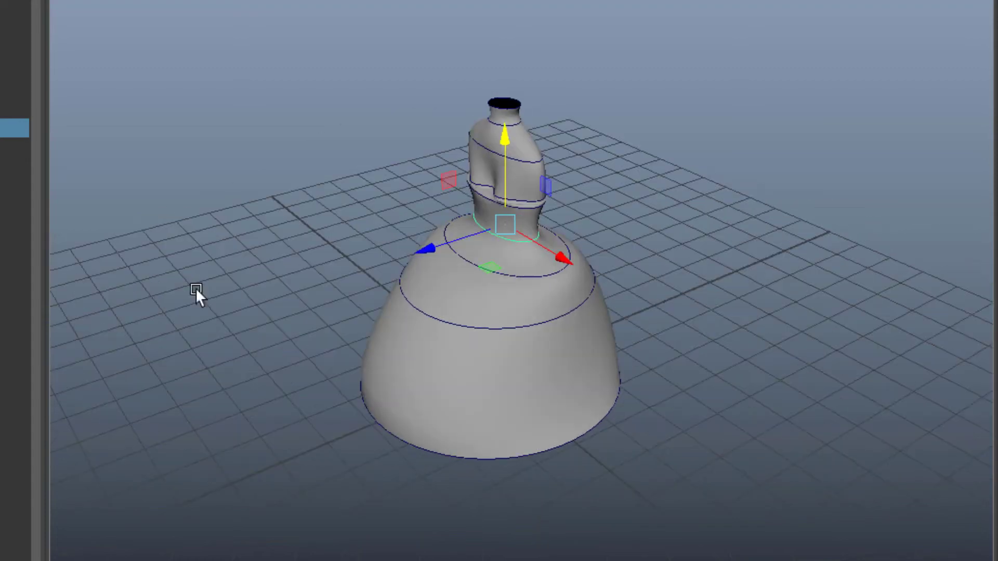
click(15, 147)
mouse_move(508, 107)
mouse_down()
mouse_move(517, 86)
mouse_move(514, 106)
mouse_up()
Step: Reposition nurbsCircle6 vertically and along Z, and raise nurbsCircle7 slightly
click(14, 167)
alt+drag(306, 336, 415, 267)
drag(512, 92, 384, 227)
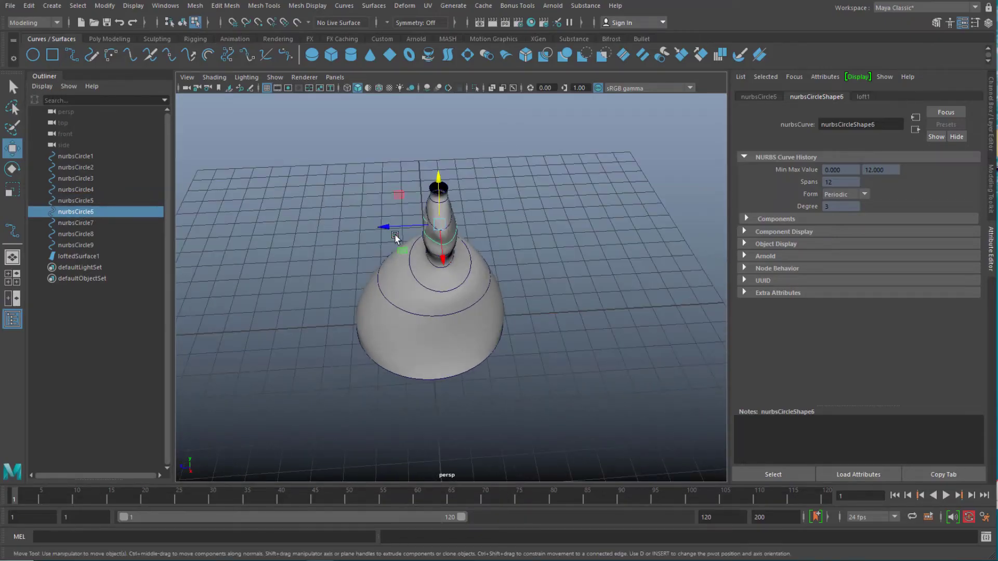
drag(464, 284, 469, 282)
alt+drag(469, 282, 555, 263)
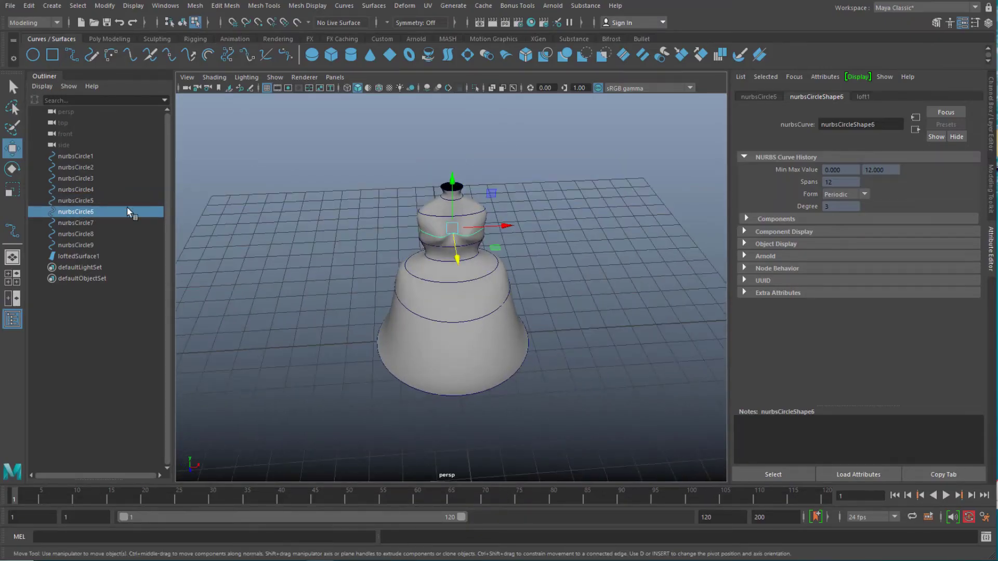
click(111, 223)
drag(452, 171, 452, 165)
key(Right)
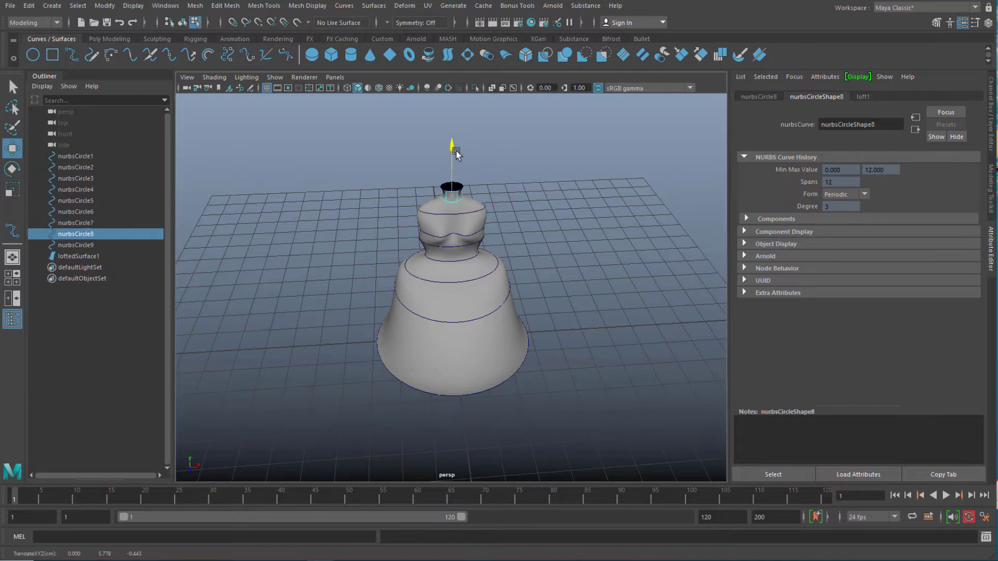
key(Right)
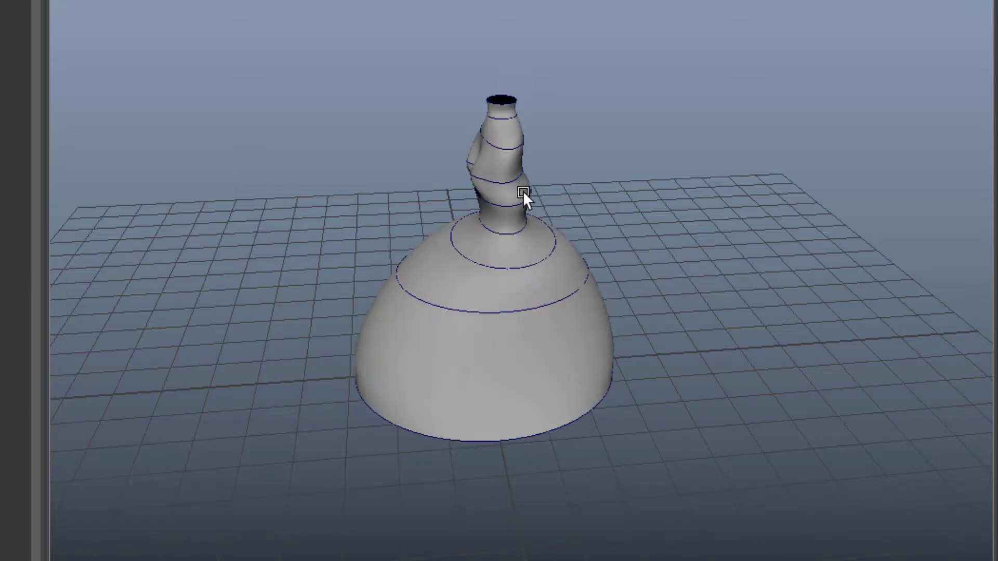
Step: Select the neck curves together and shift them slightly sideways
drag(4, 127, 5, 223)
drag(405, 102, 408, 102)
click(348, 168)
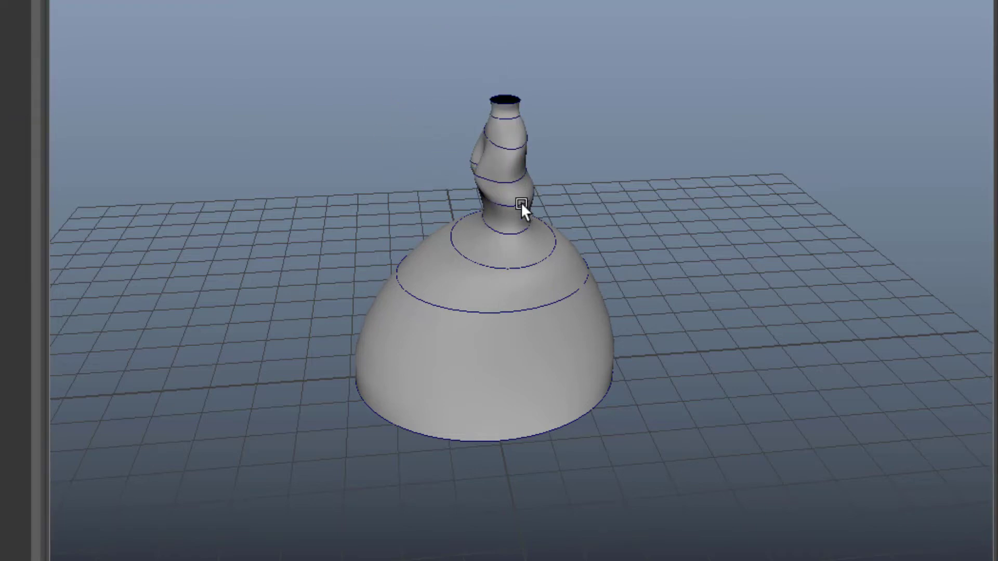
click(4, 128)
drag(4, 128, 4, 168)
Step: Select the bottom hem circle and pick two of its control vertices
key(r)
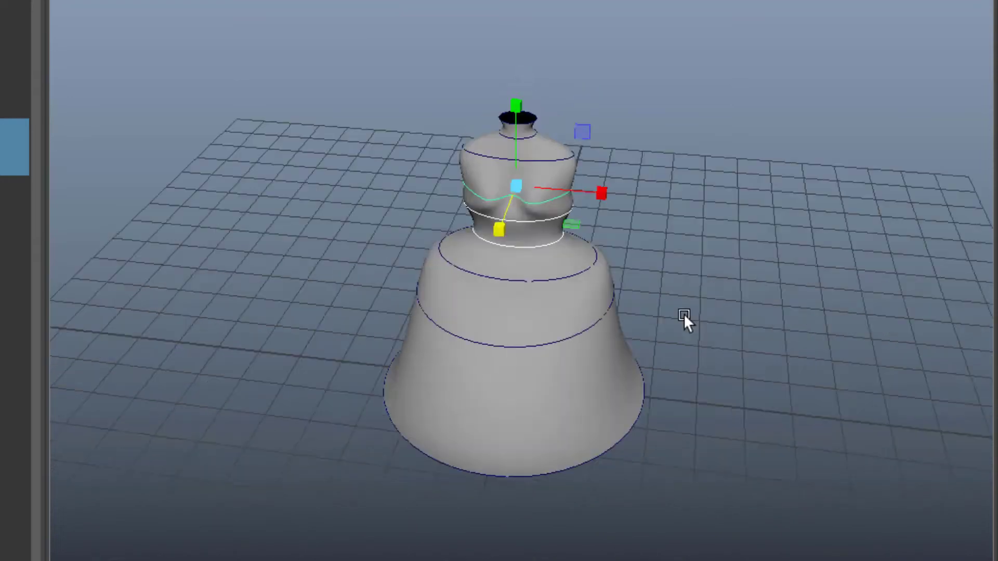
click(533, 457)
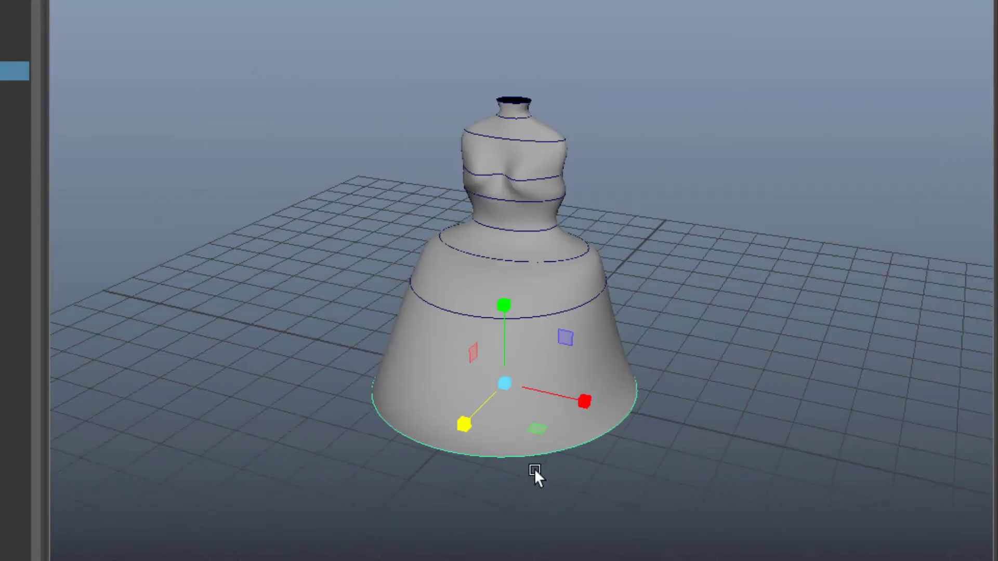
key(F8)
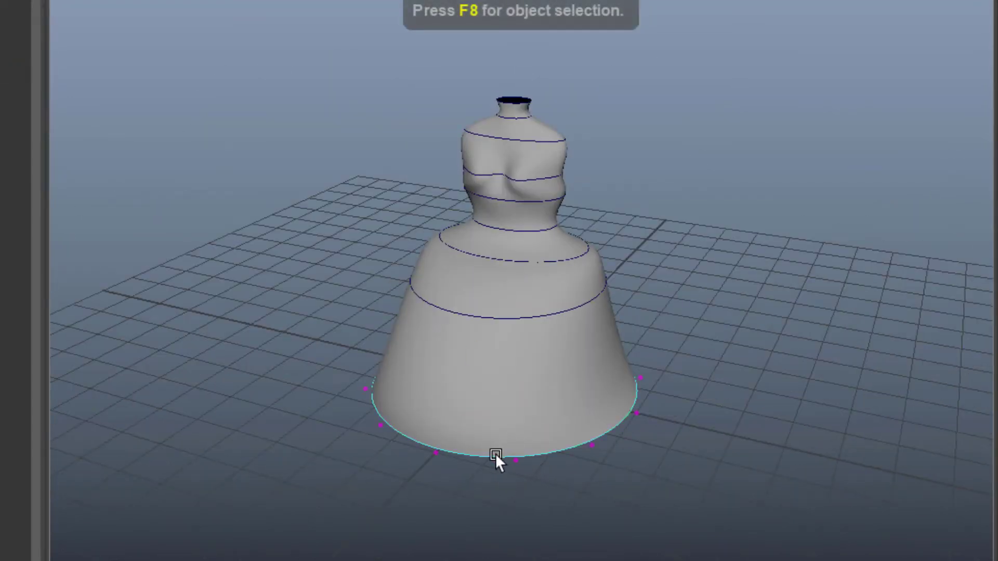
click(512, 460)
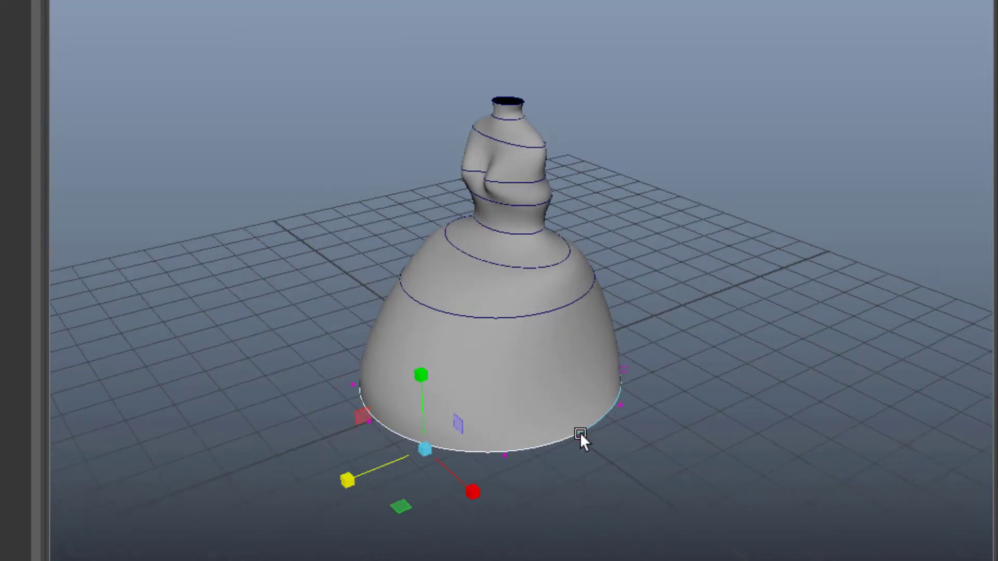
shift+click(579, 447)
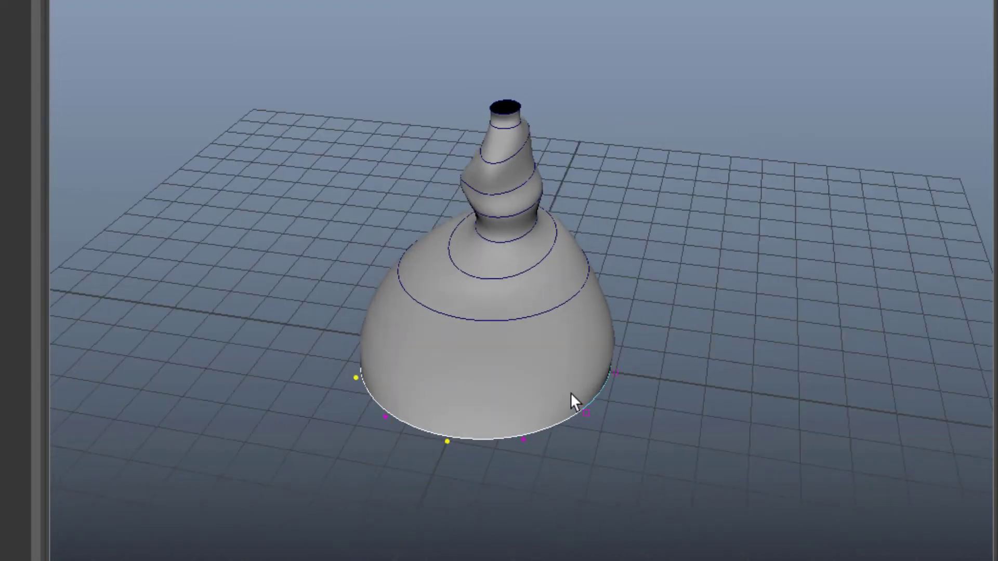
Step: Orbit around the dress to inspect the hem with the selected hem points ready to move
alt+drag(519, 483, 493, 498)
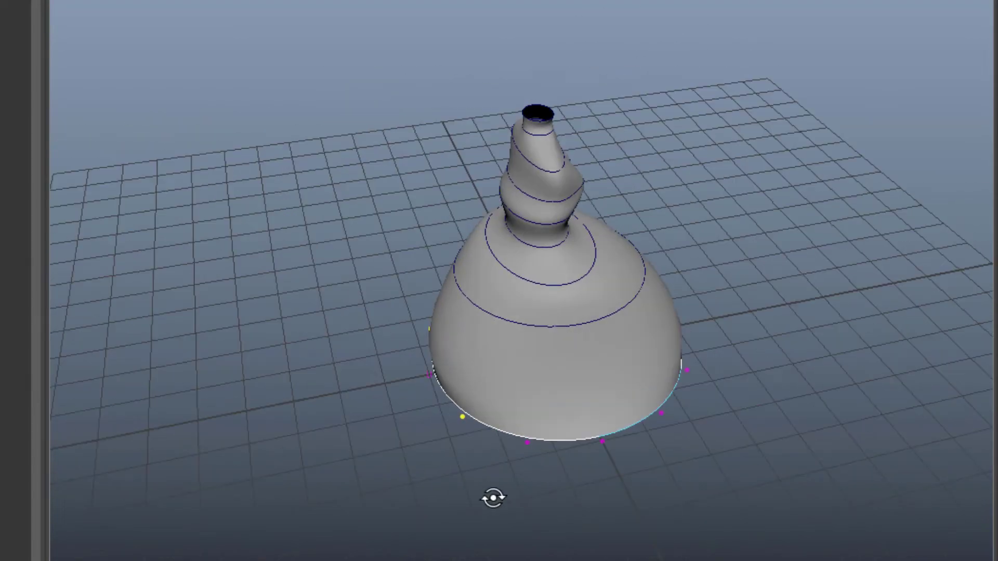
alt+drag(719, 498, 641, 515)
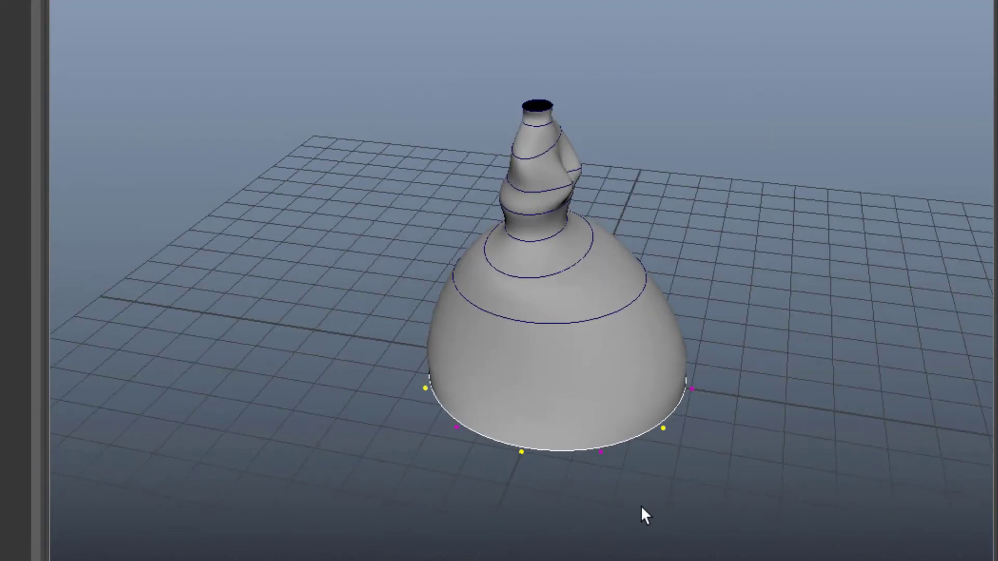
key(w)
mouse_move(584, 531)
alt+mouse_down()
mouse_move(516, 363)
mouse_move(546, 365)
mouse_move(479, 392)
mouse_move(735, 469)
mouse_move(868, 403)
mouse_move(680, 408)
mouse_move(544, 452)
mouse_move(609, 484)
mouse_move(476, 336)
alt+mouse_up()
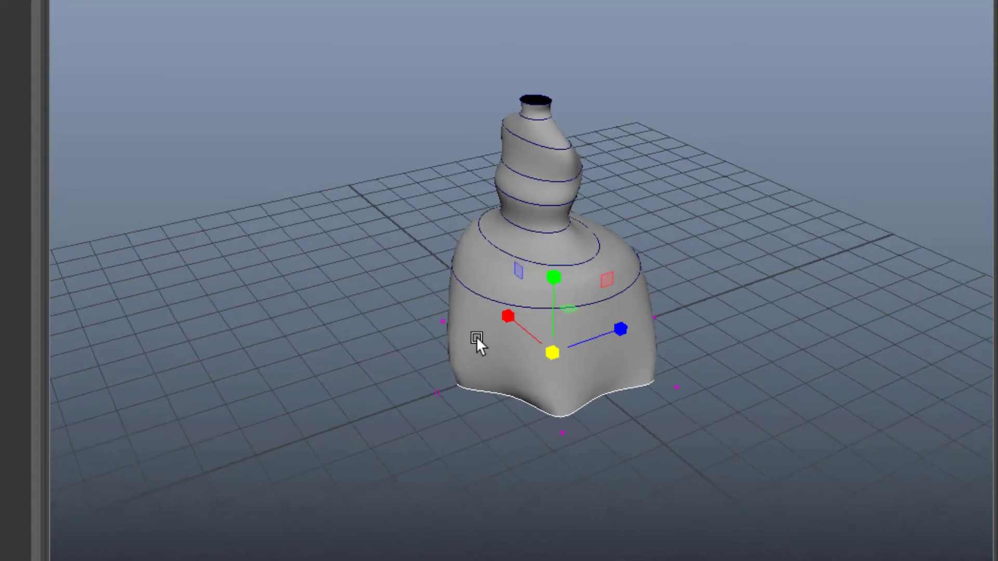
Step: Shift the middle skirt circle sideways, scale it, and stretch it along X, checking from several angles
click(473, 289)
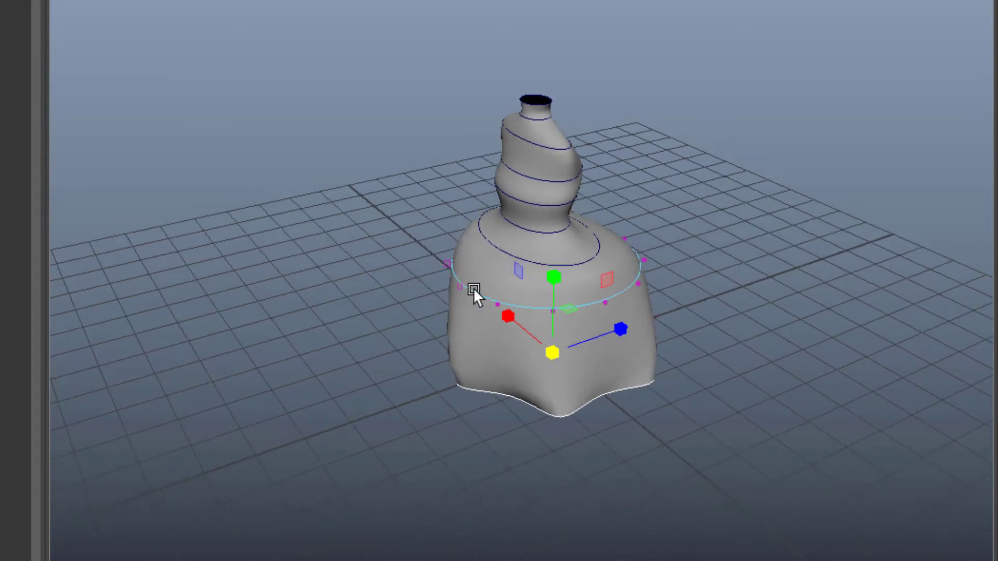
click(510, 309)
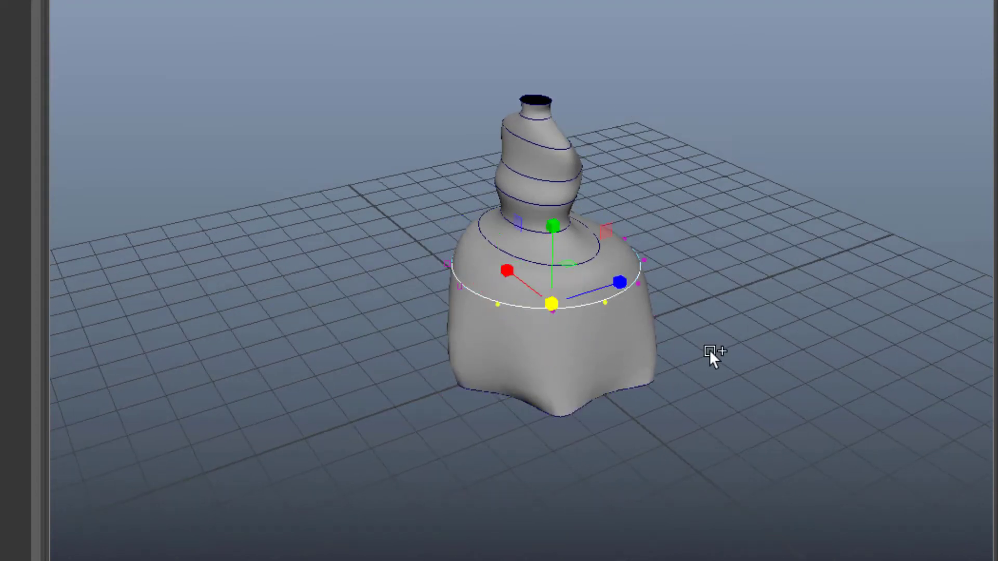
alt+drag(712, 354, 655, 385)
drag(496, 270, 486, 271)
alt+drag(655, 384, 871, 354)
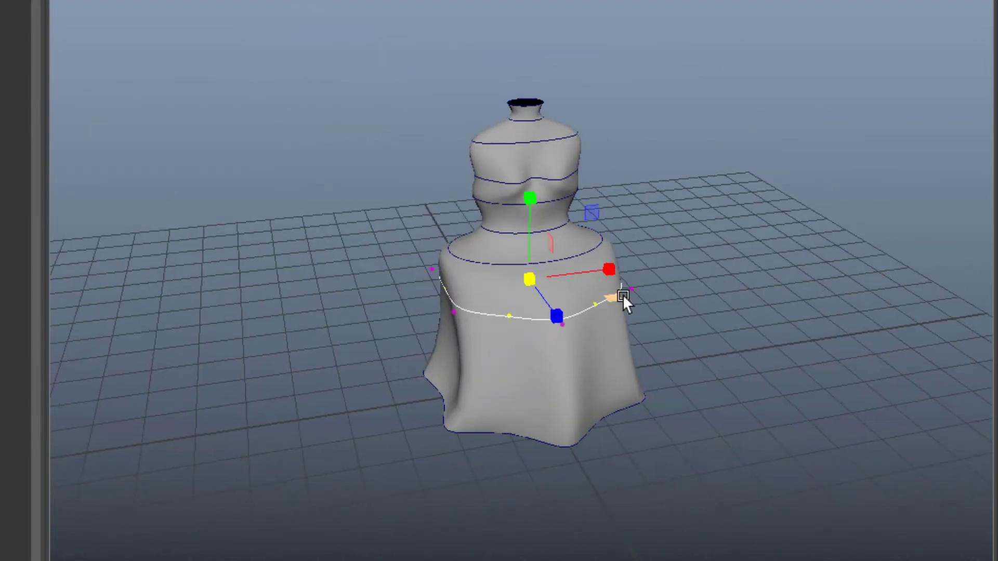
drag(609, 270, 606, 292)
alt+drag(728, 426, 566, 409)
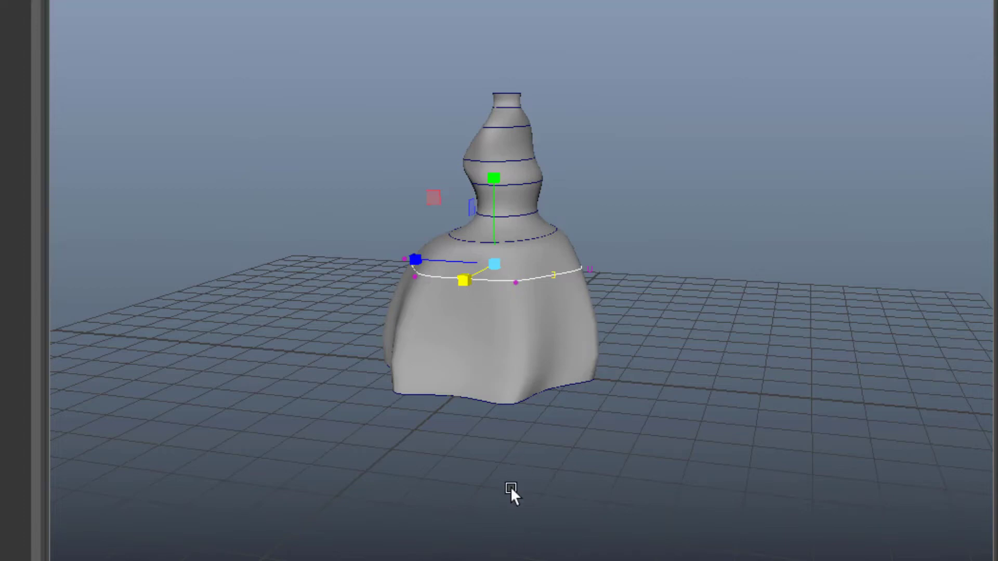
alt+drag(460, 496, 517, 485)
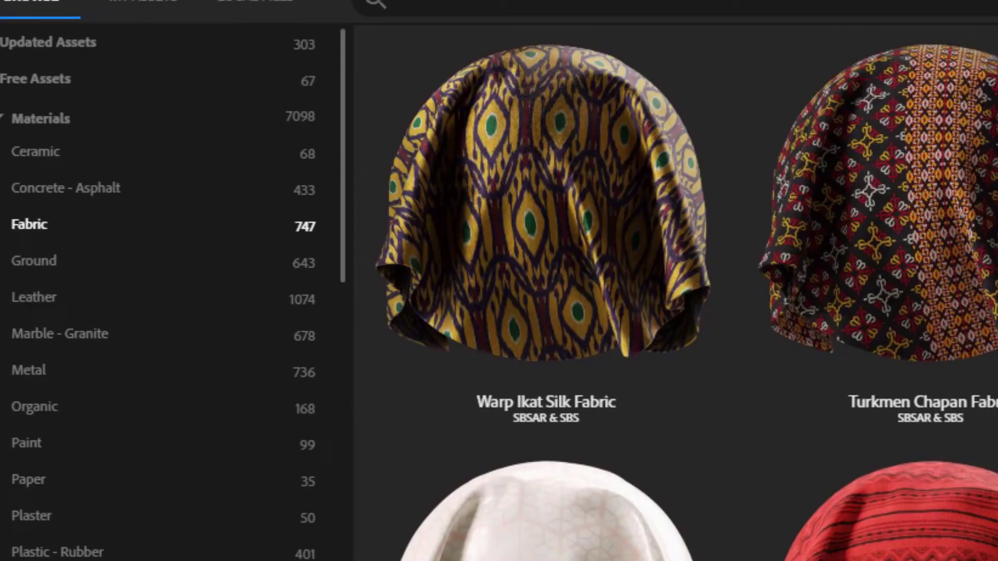
Step: Look over the Fabric materials listing, such as Warp Ikat Silk and Turkmen Chapan Fabric
mouse_move(695, 256)
mouse_move(745, 335)
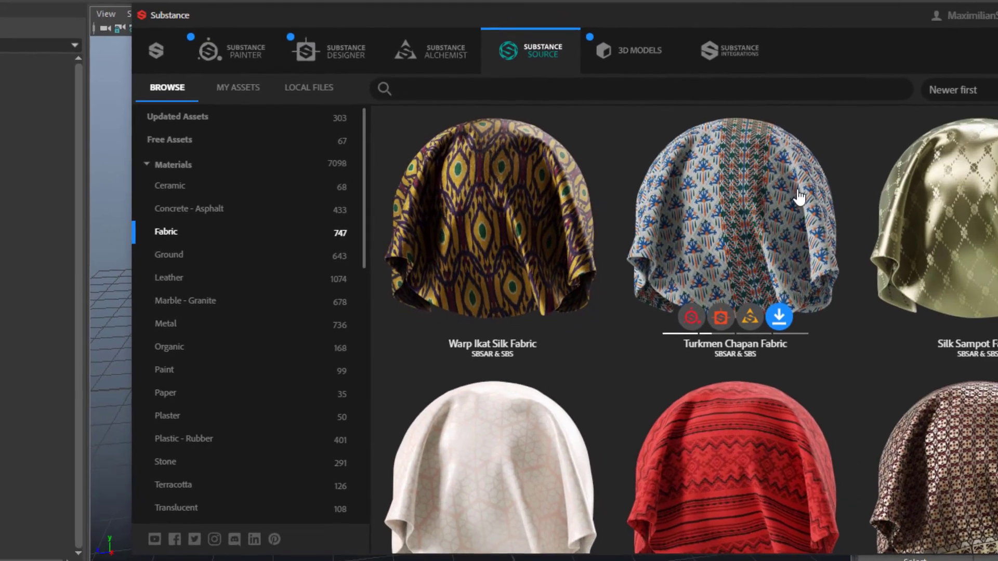
mouse_move(522, 230)
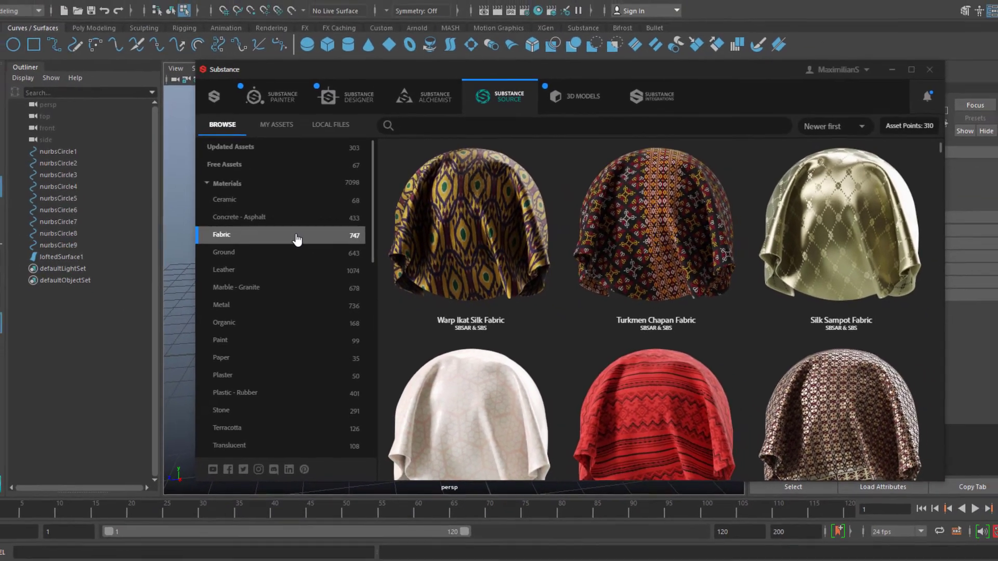
mouse_move(712, 231)
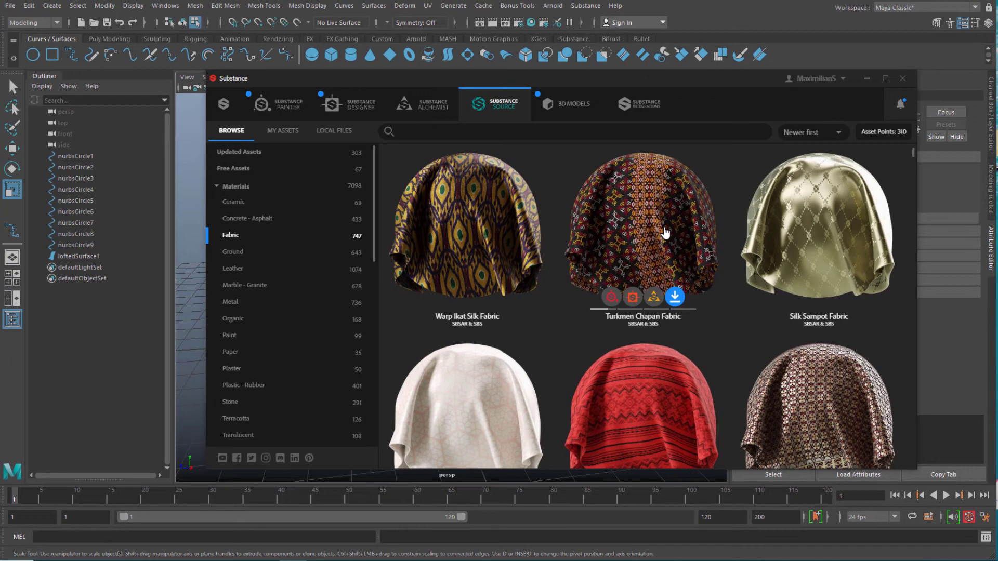